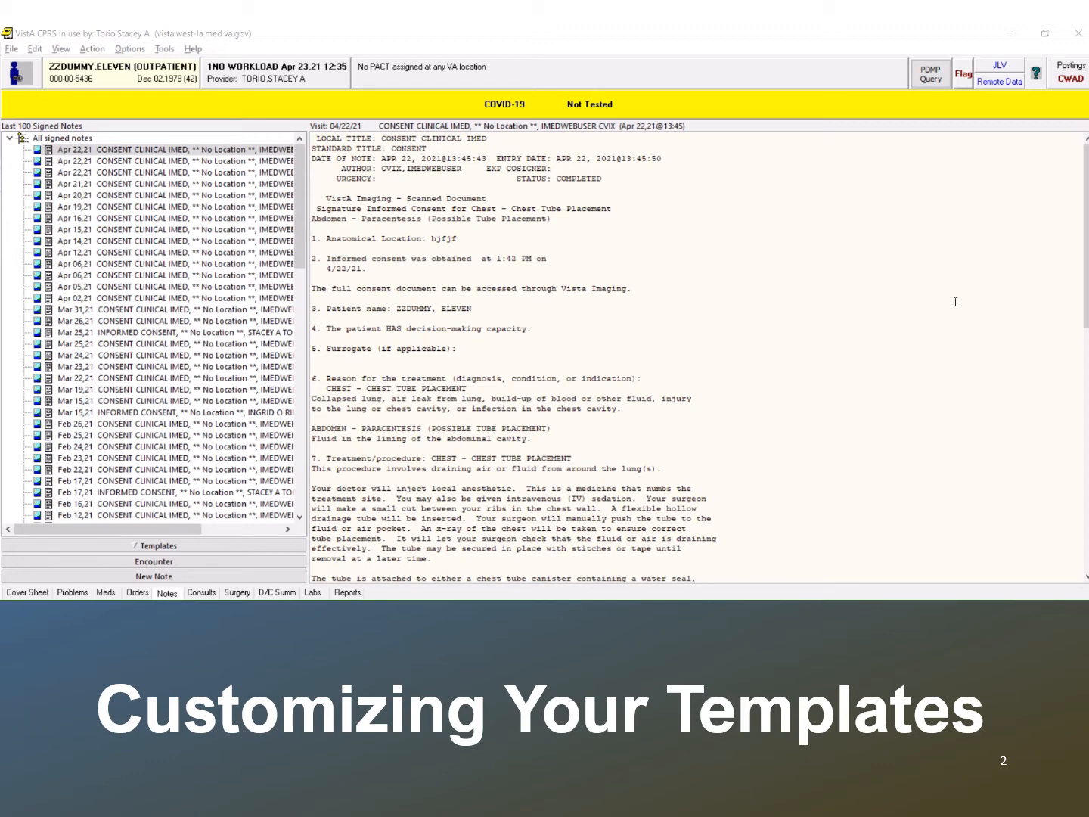
Start a new progress note and browse the list of available note titles
left_click(164, 576)
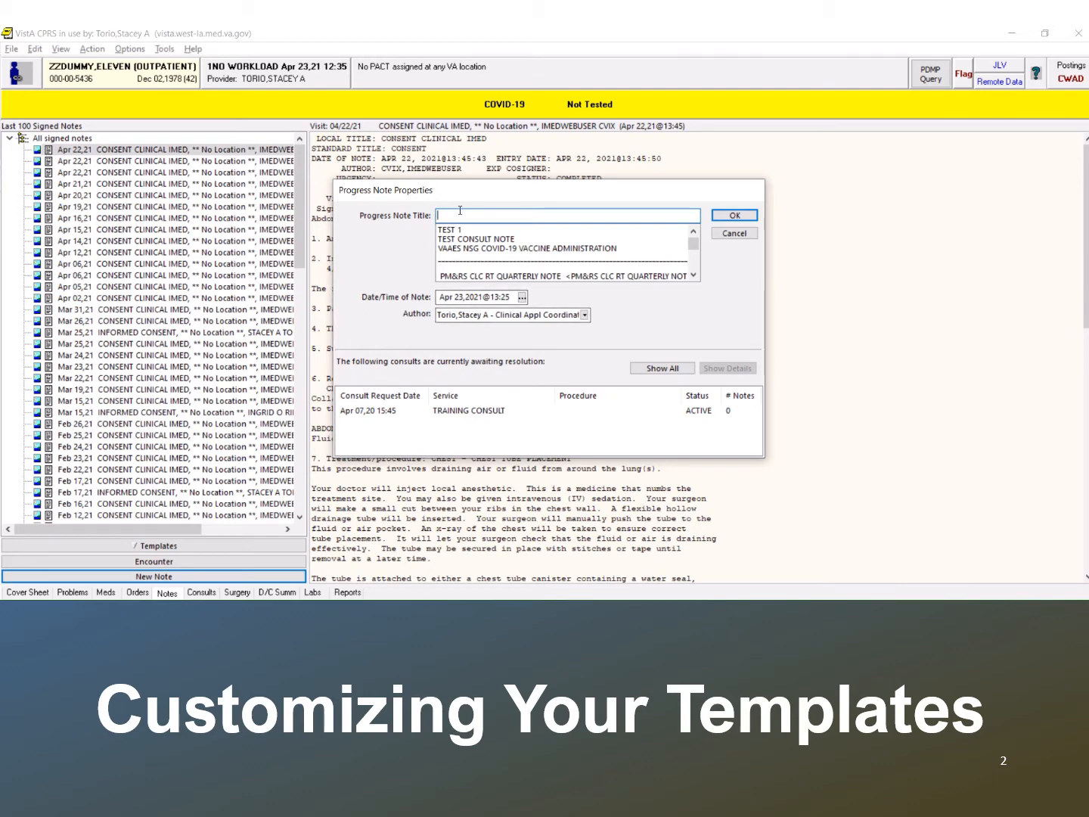
left_click_drag(694, 243, 693, 247)
scroll(609, 276, "down", 6)
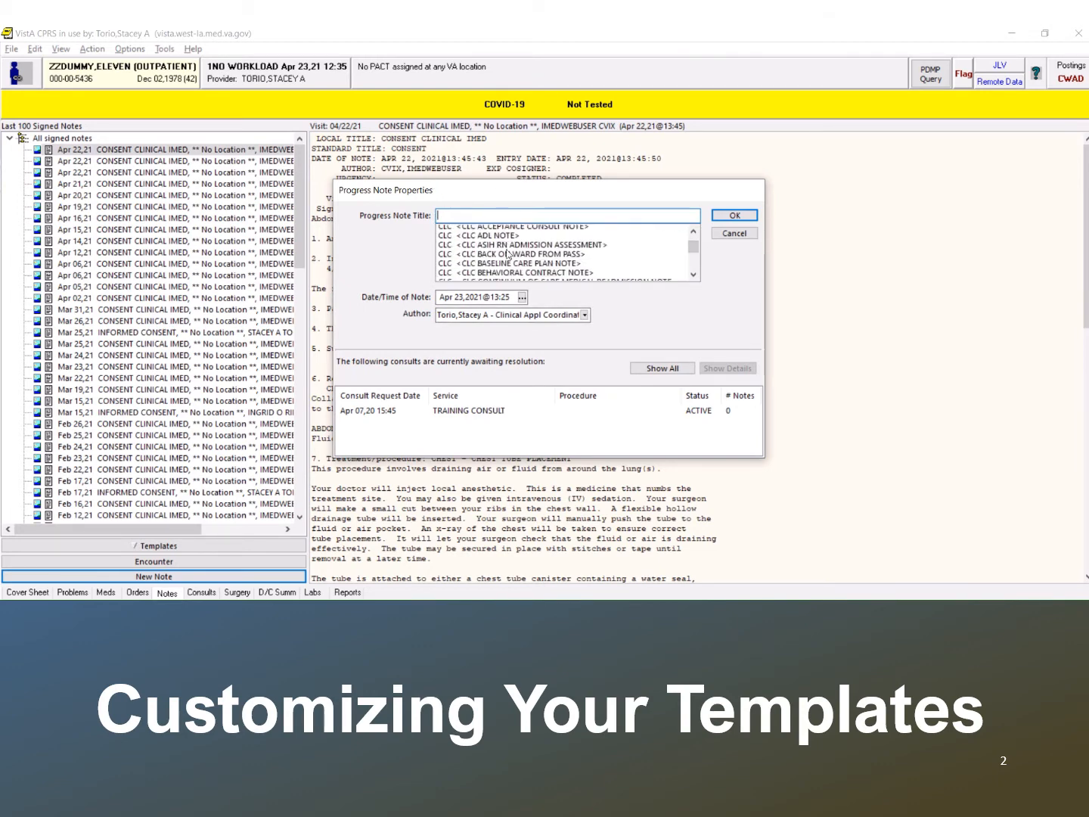
scroll(509, 255, "down", 3)
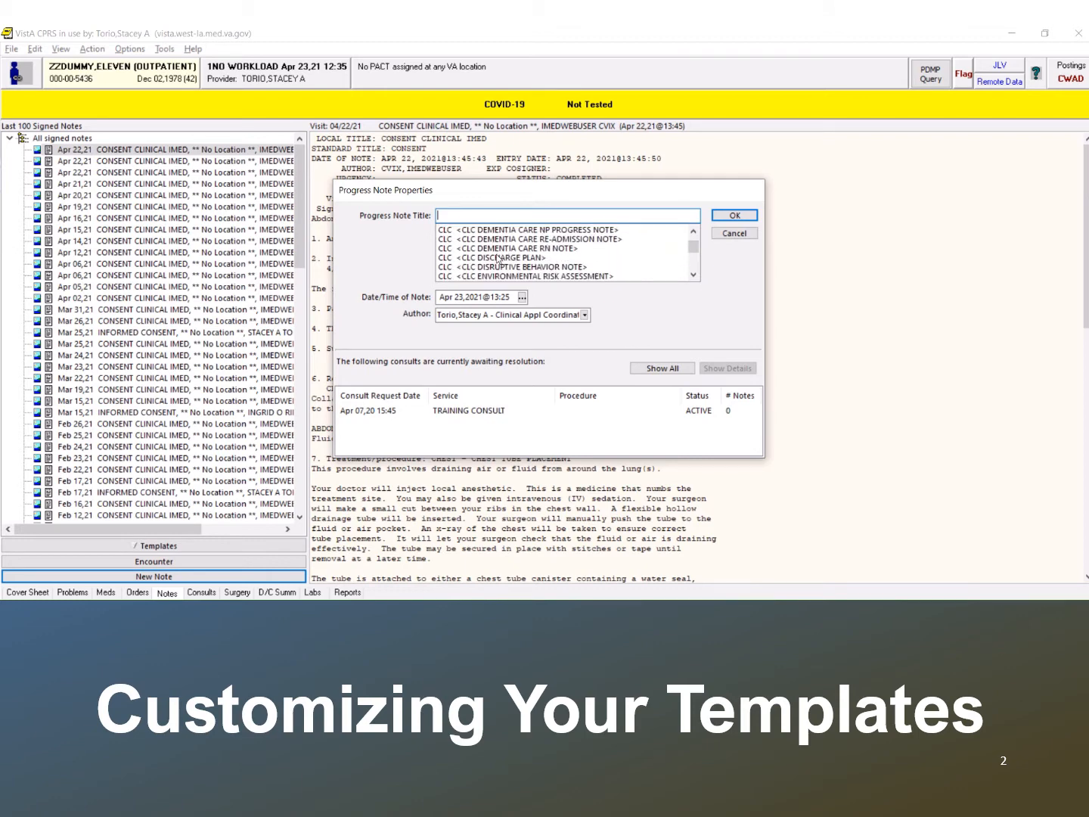
scroll(446, 269, "down", 2)
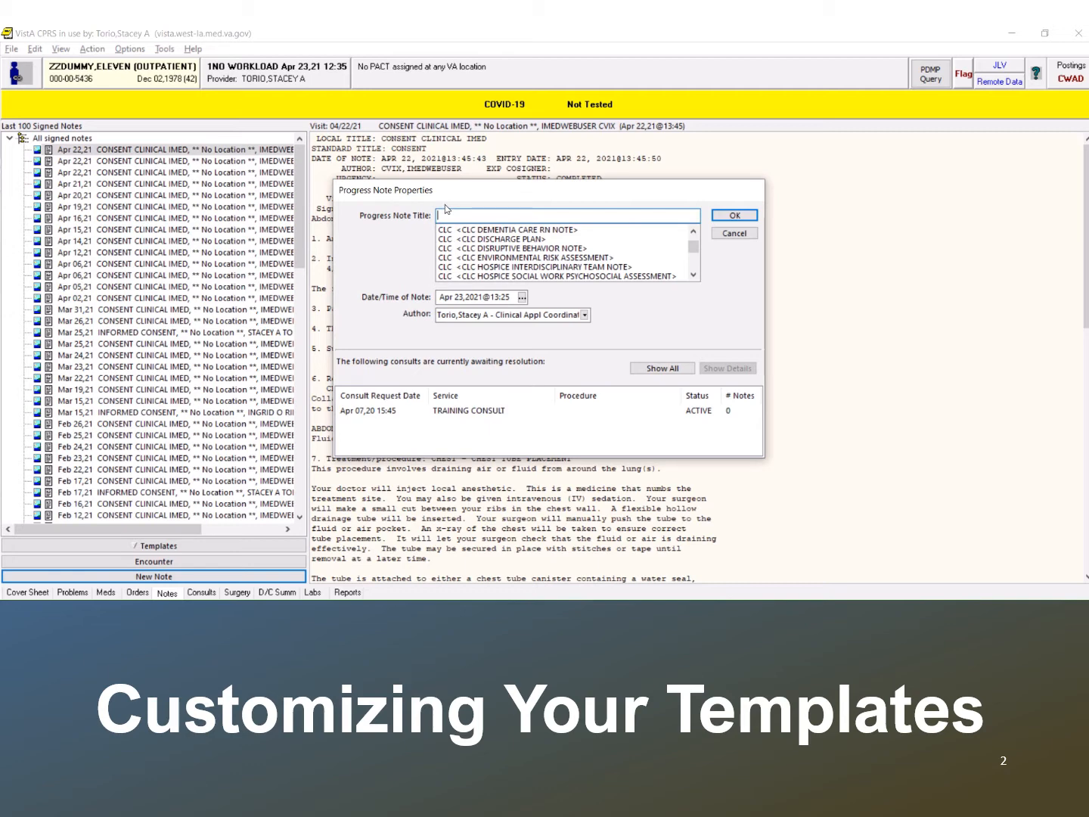
Search the progress note titles for "derm", then clear the title entry
type("derm")
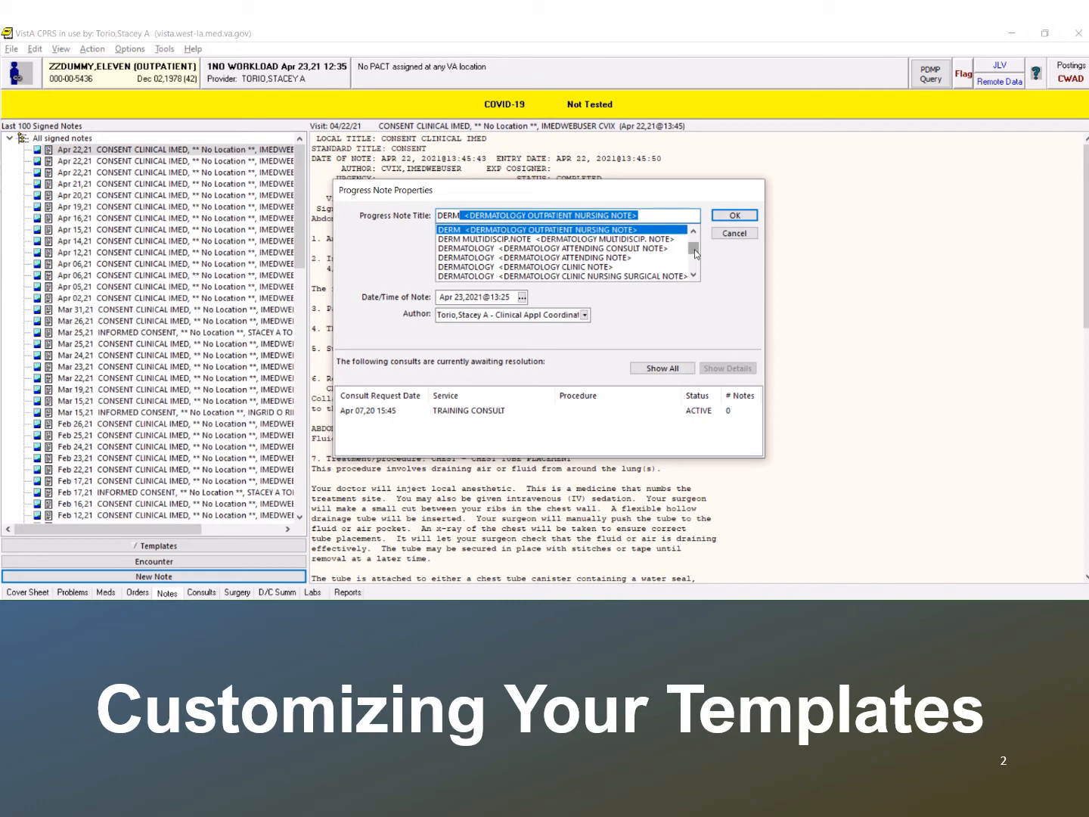
left_click_drag(679, 216, 399, 219)
key("BackSpace")
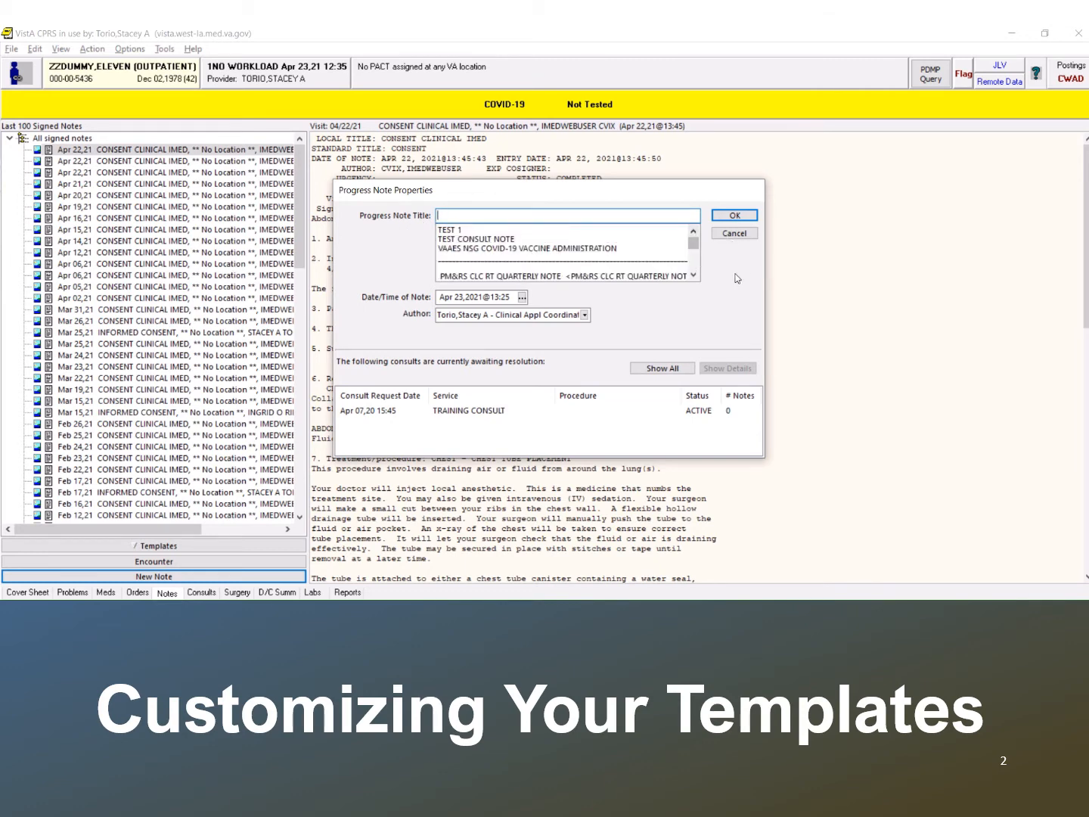
Create the progress note with the title TEST 1, agreeing to continue without completing a consult
left_click(454, 231)
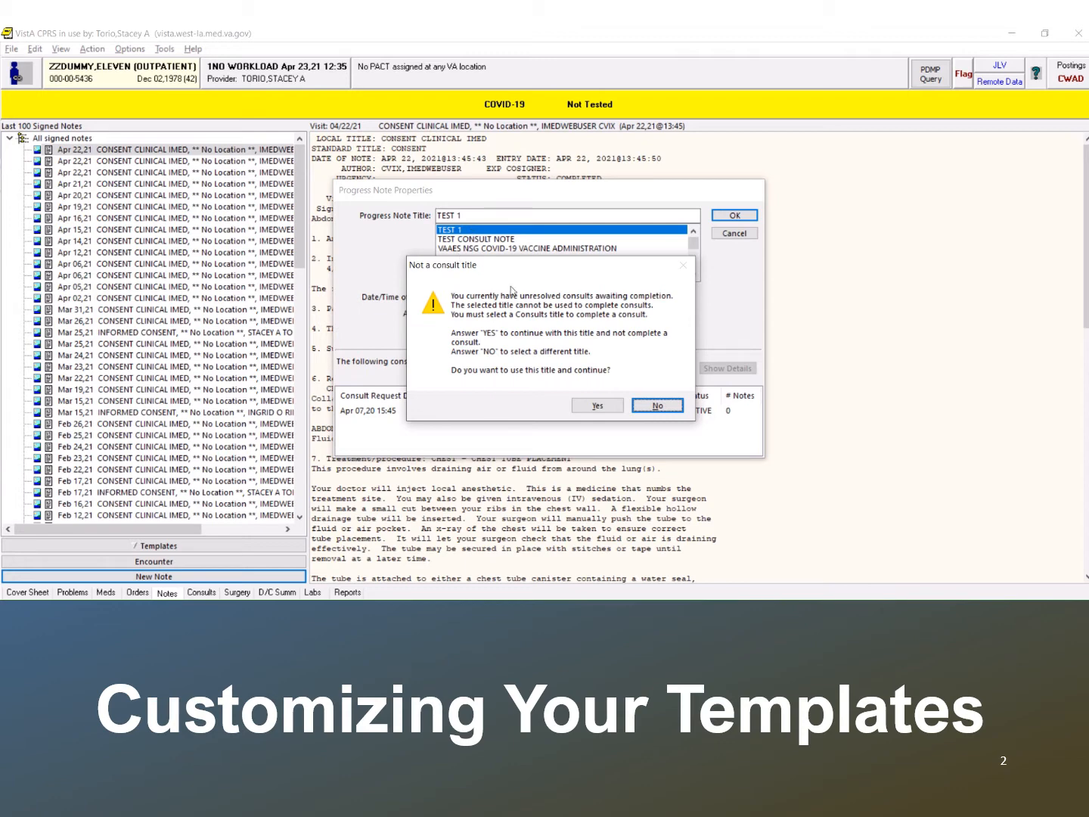
left_click_drag(590, 268, 609, 227)
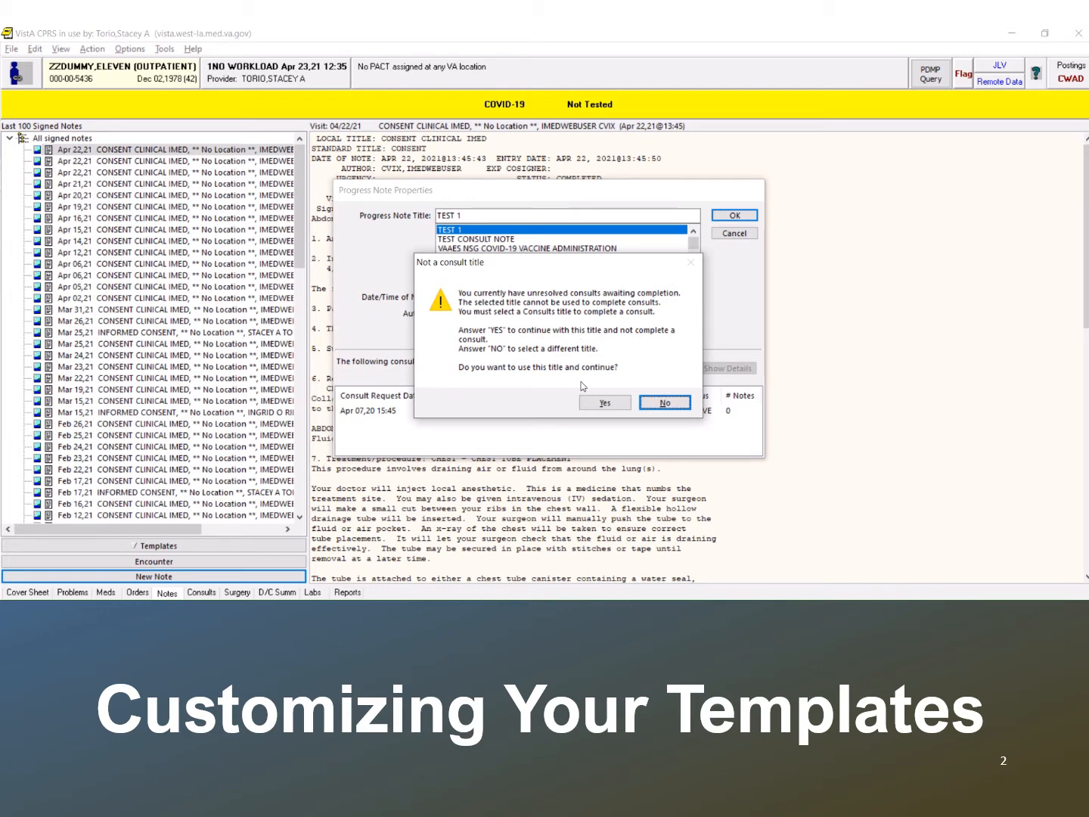
left_click(605, 407)
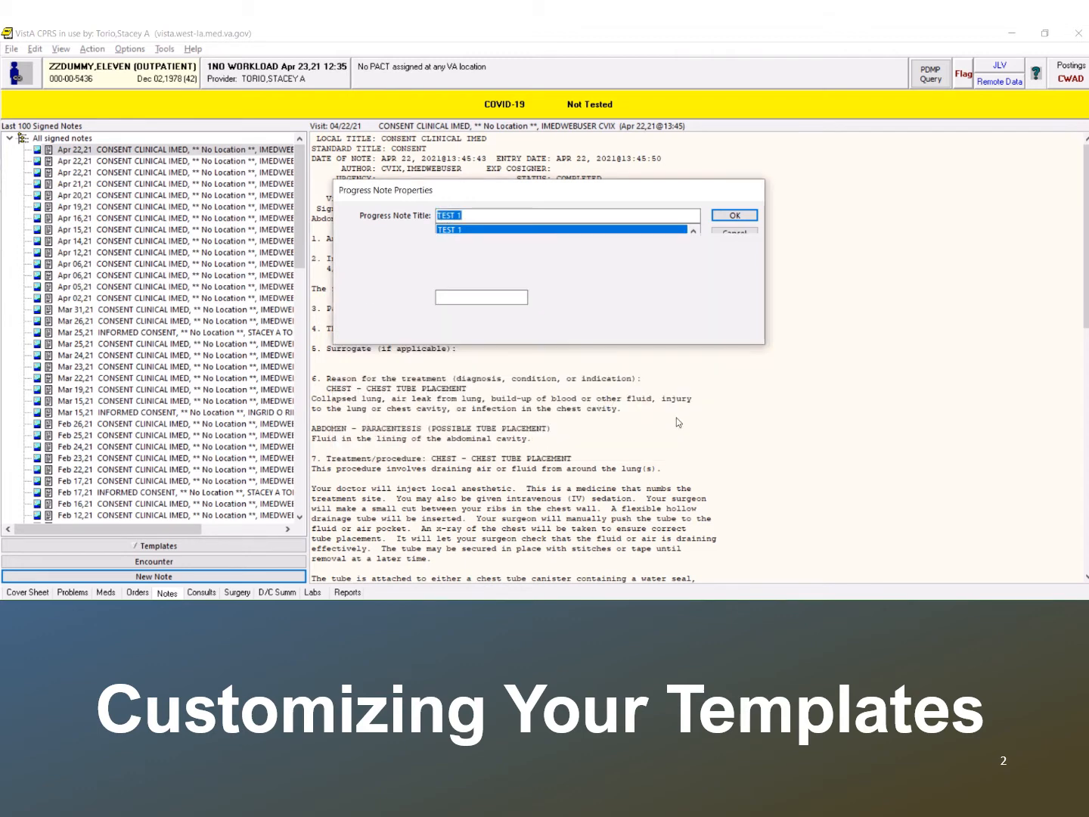
left_click(734, 215)
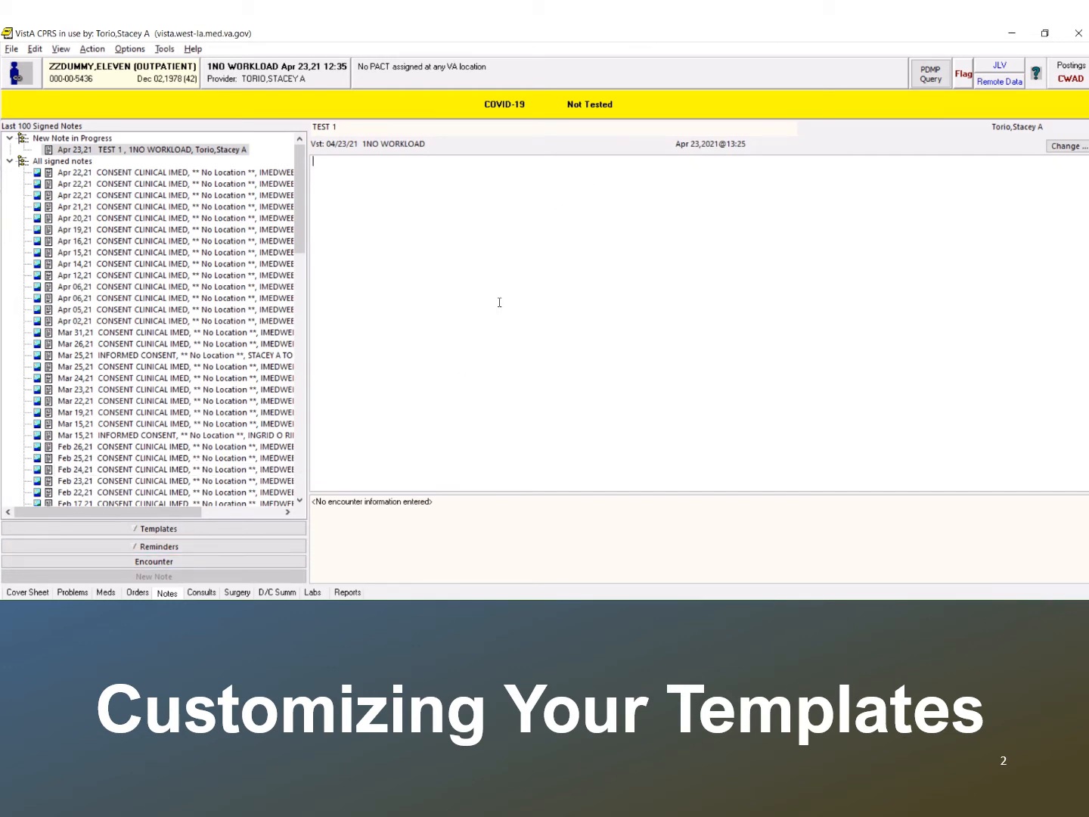
Write "I am the PGY2 resident admitting this patient." in the body of the new note
type("i")
key("BackSpace")
key("BackSpace")
type("I am the PGY2 resident admitting this patient.")
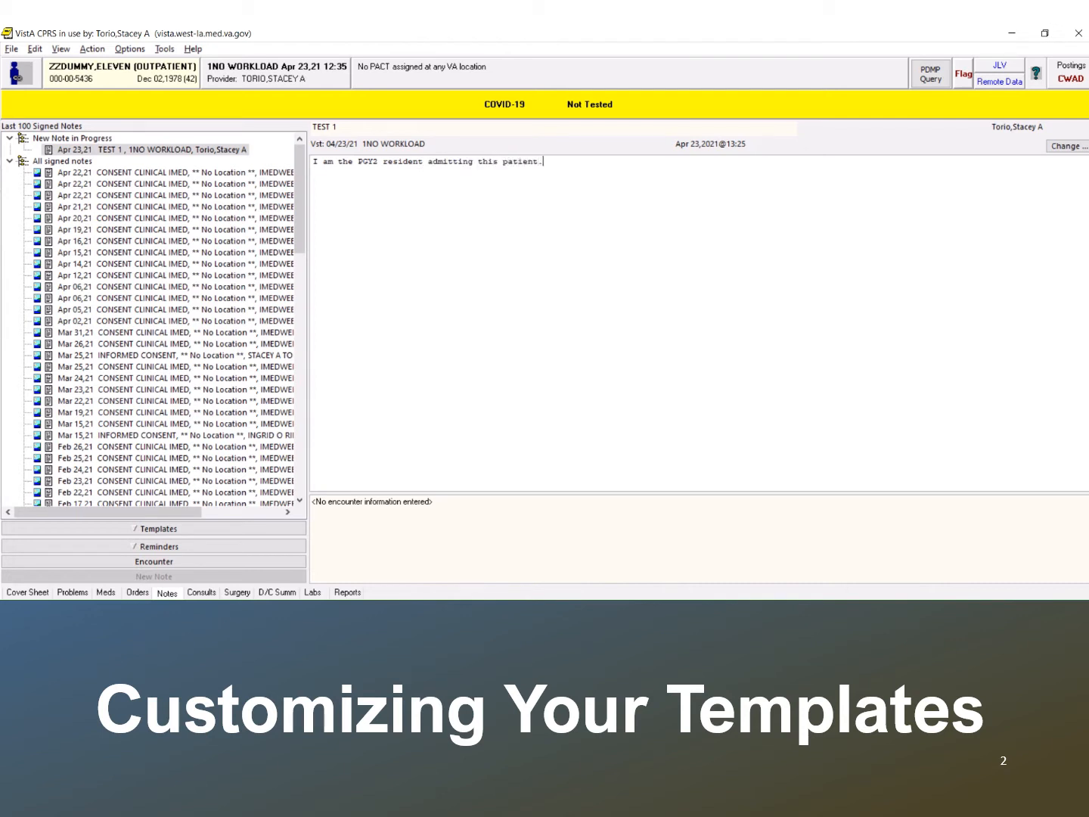
Open the shared templates and insert the Active INPATIENT Medications template into the note
left_click(217, 532)
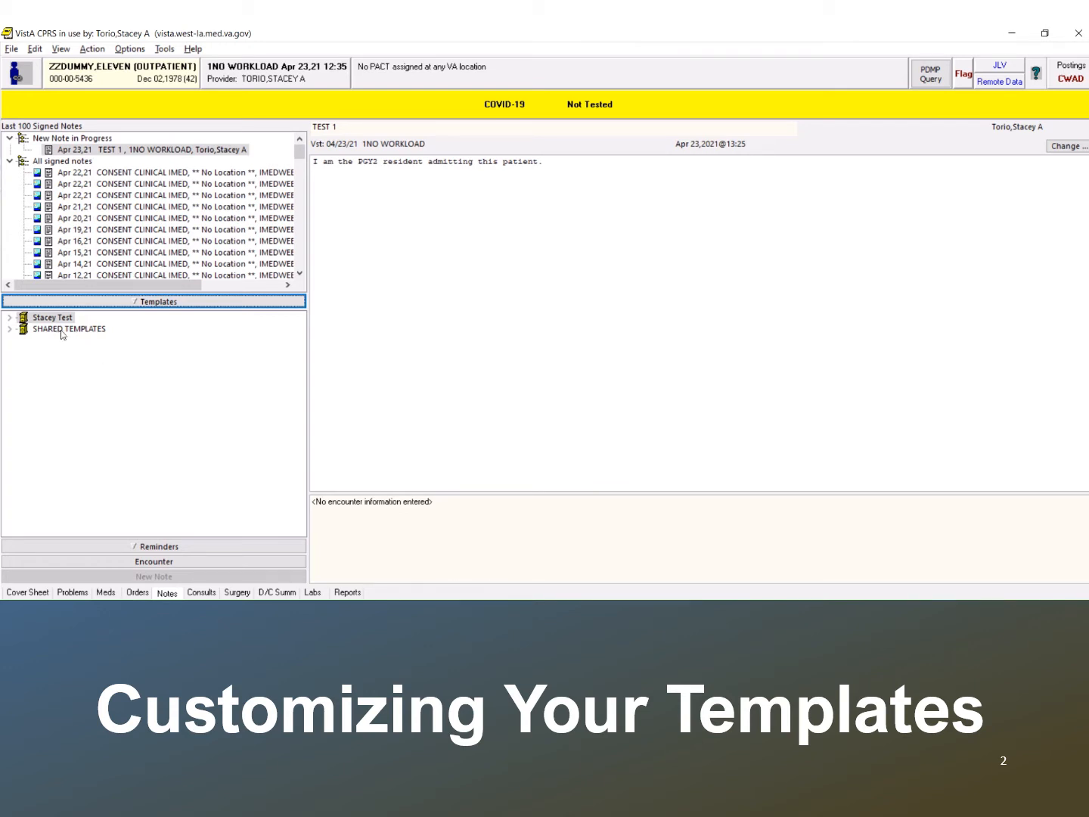
left_click(11, 331)
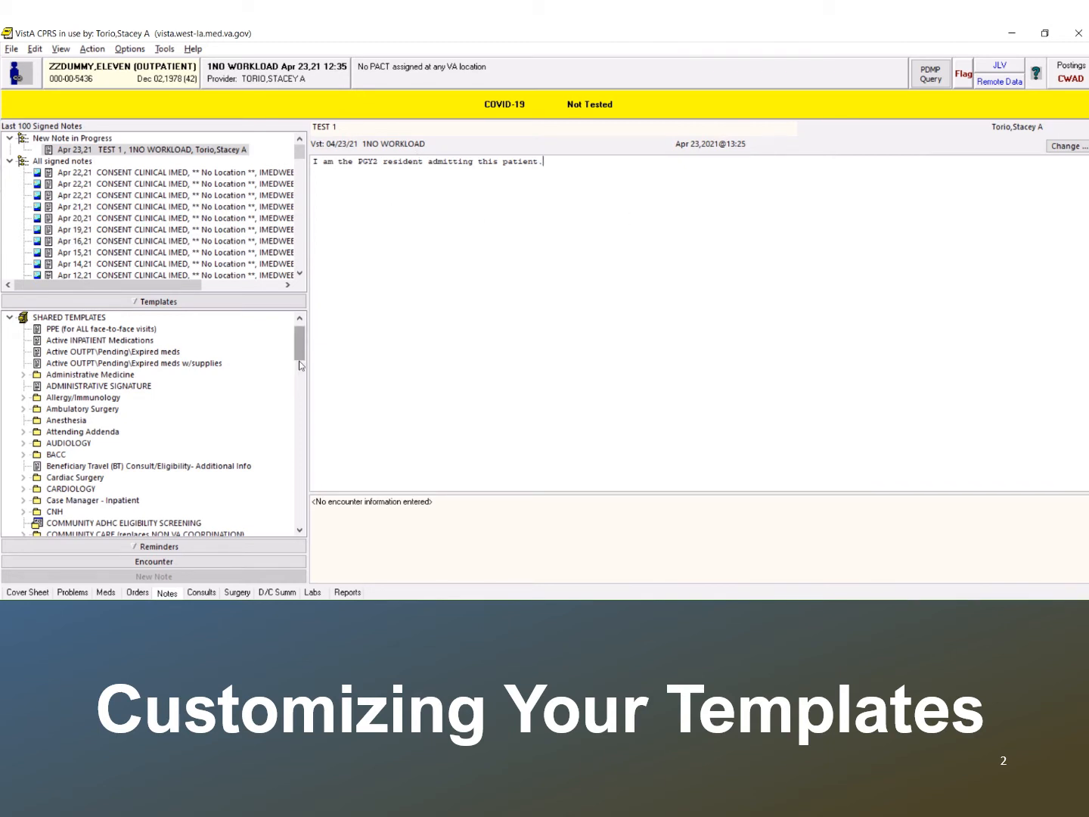
left_click(98, 341)
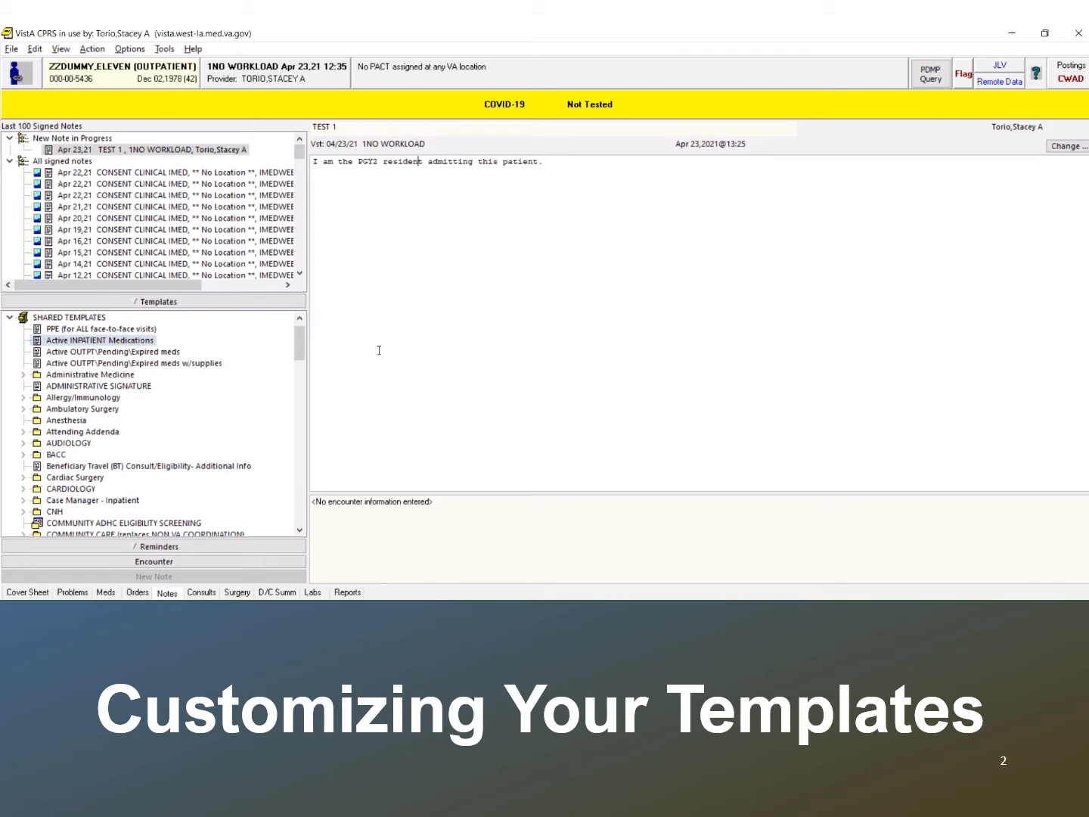
left_click(541, 198)
double_click(134, 342)
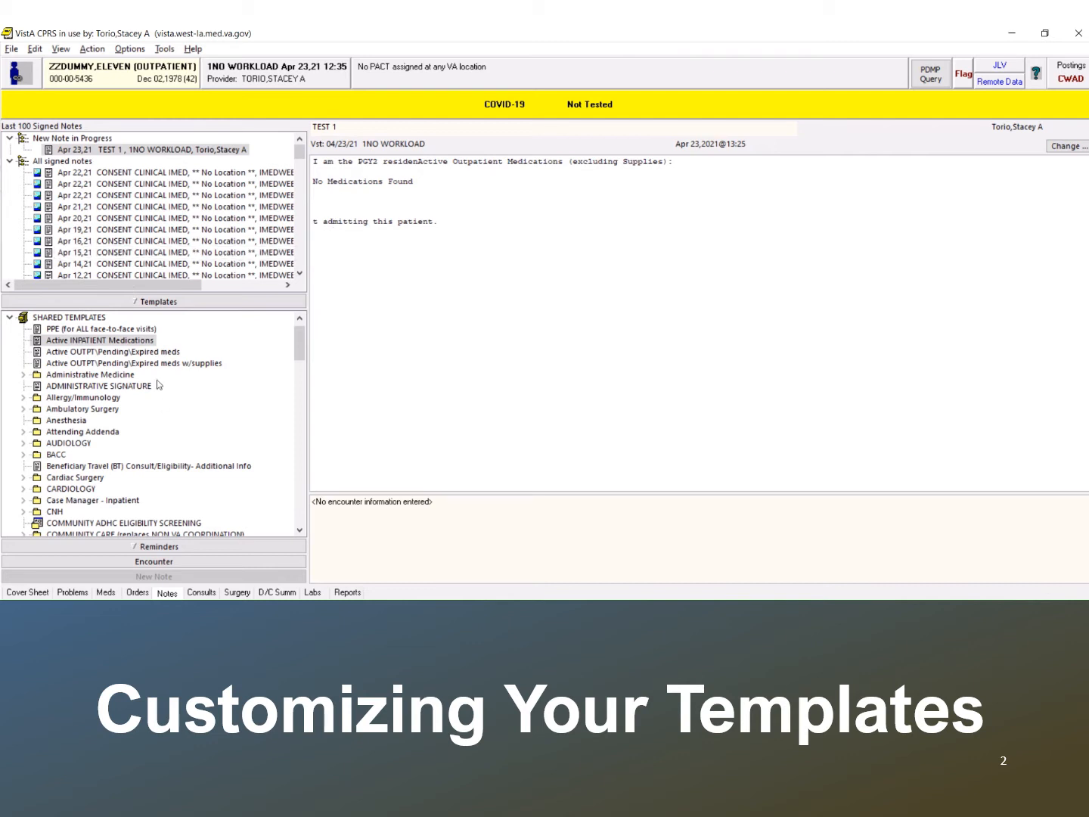
Insert the ER Labs template from the ED Physician folder under E.D. in the shared templates
scroll(109, 435, "down", 13)
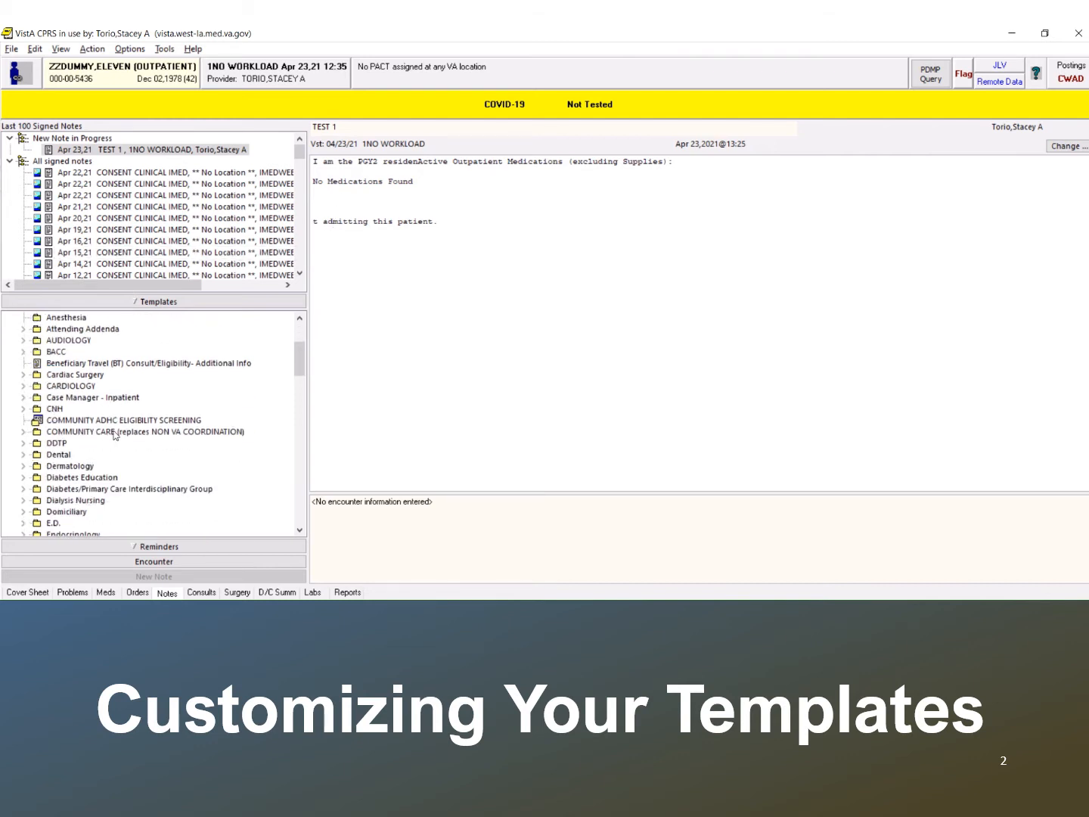
scroll(117, 435, "down", 7)
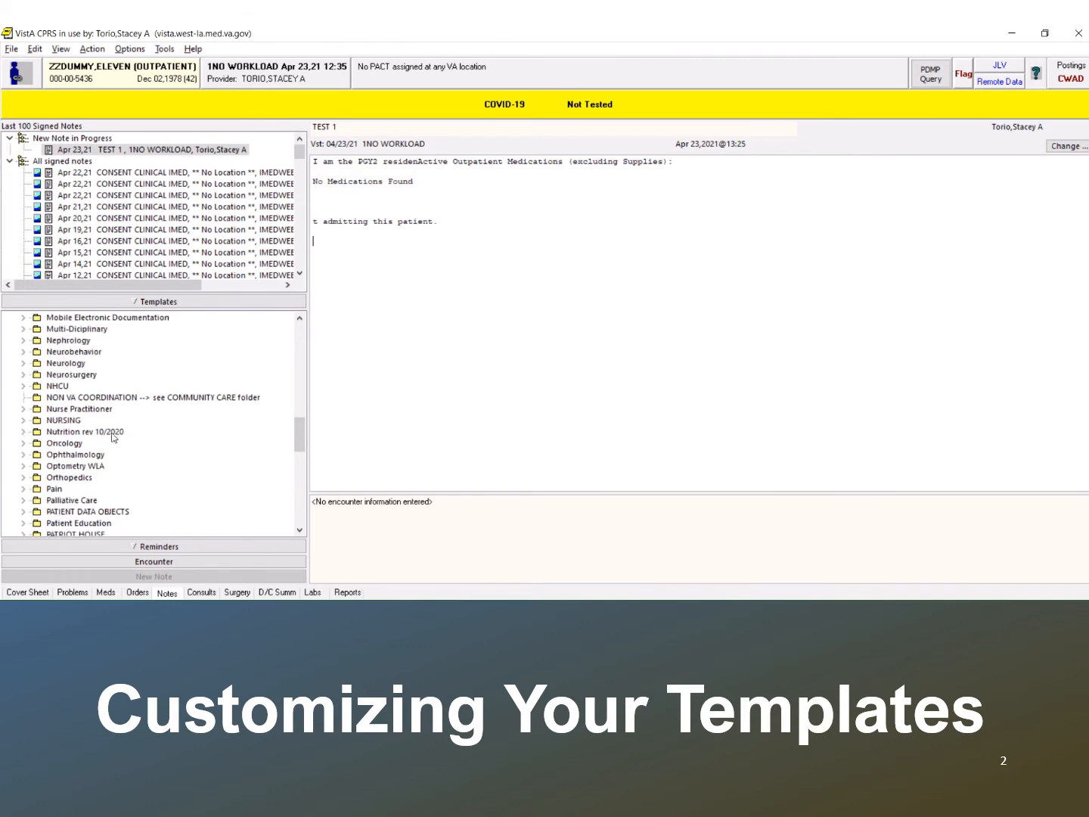
scroll(65, 409, "down", 3)
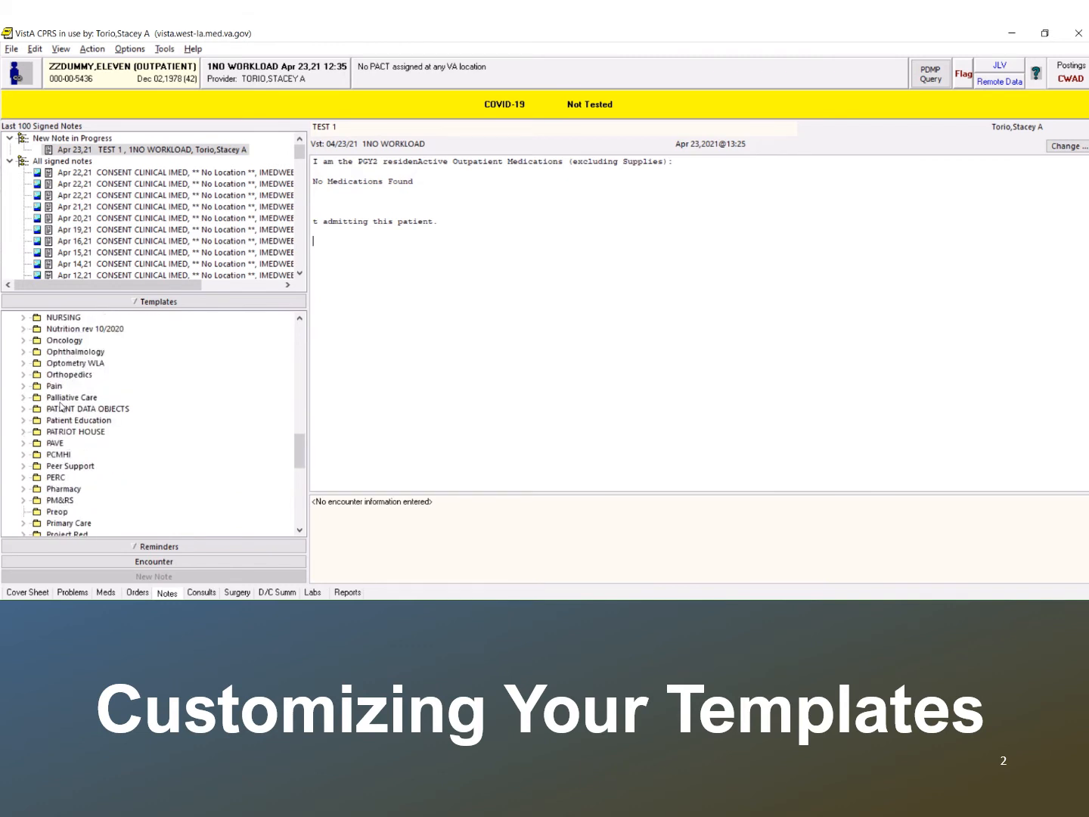
scroll(60, 406, "down", 1)
scroll(61, 409, "up", 15)
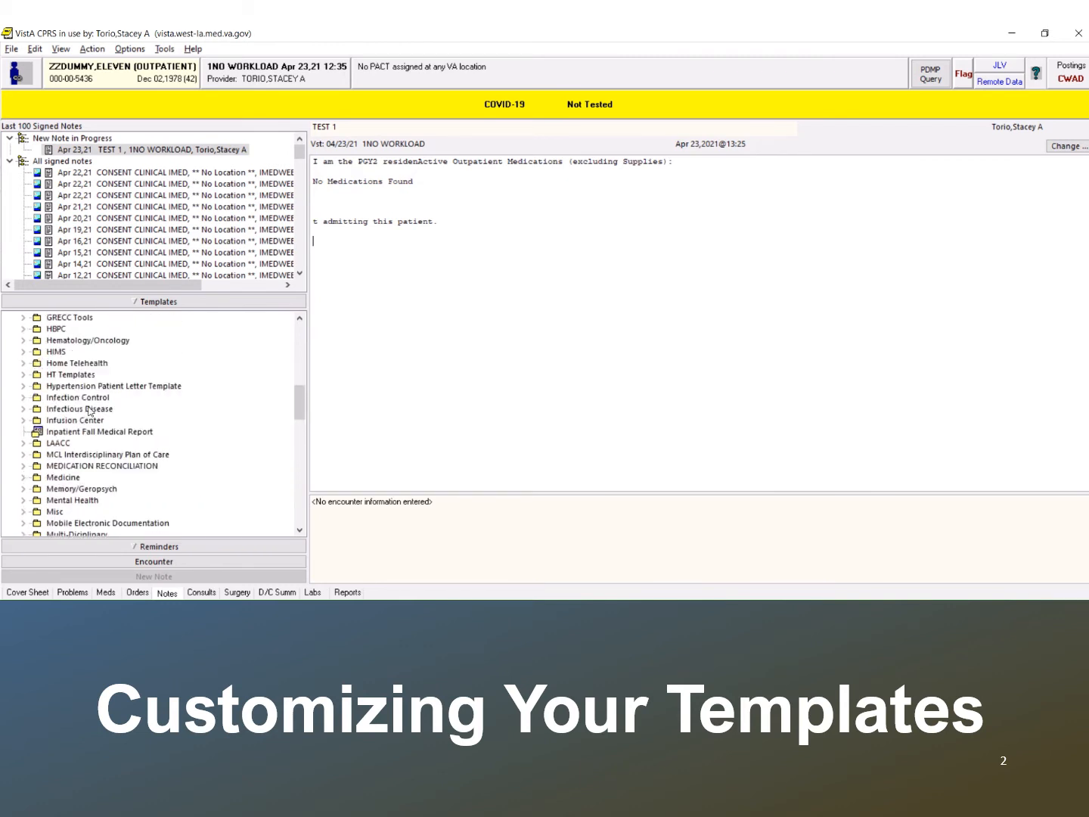
left_click(23, 420)
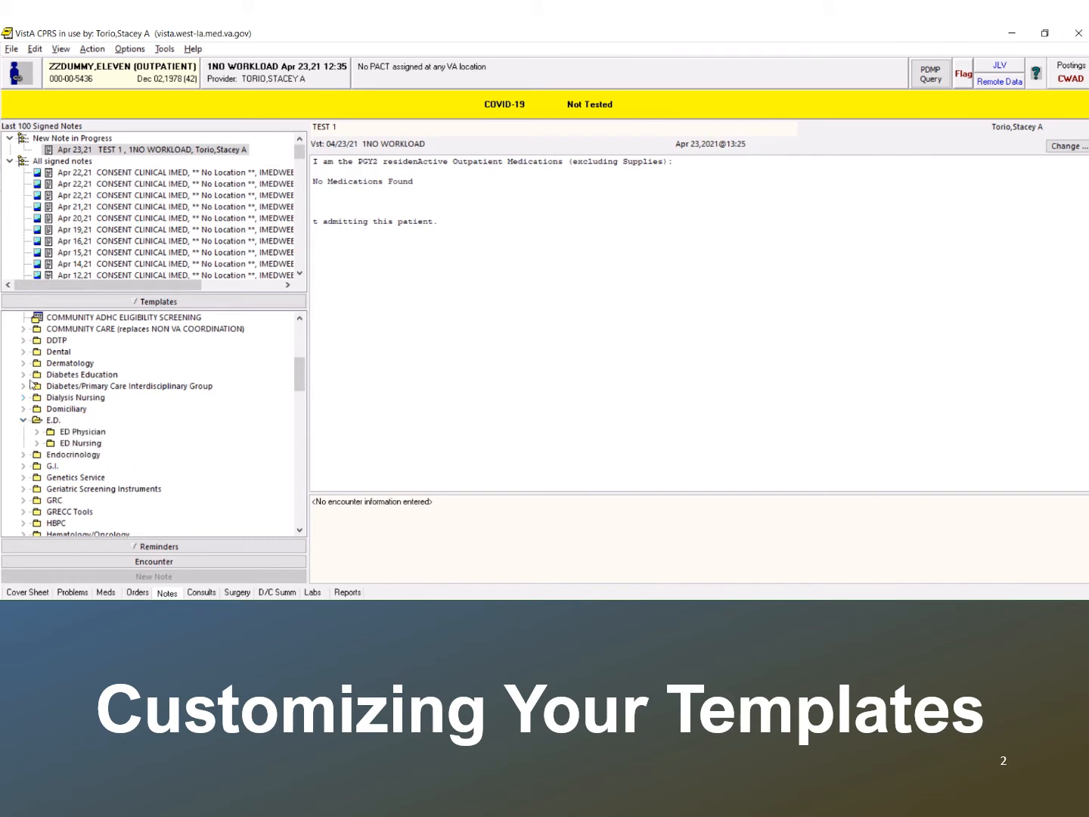
left_click(38, 433)
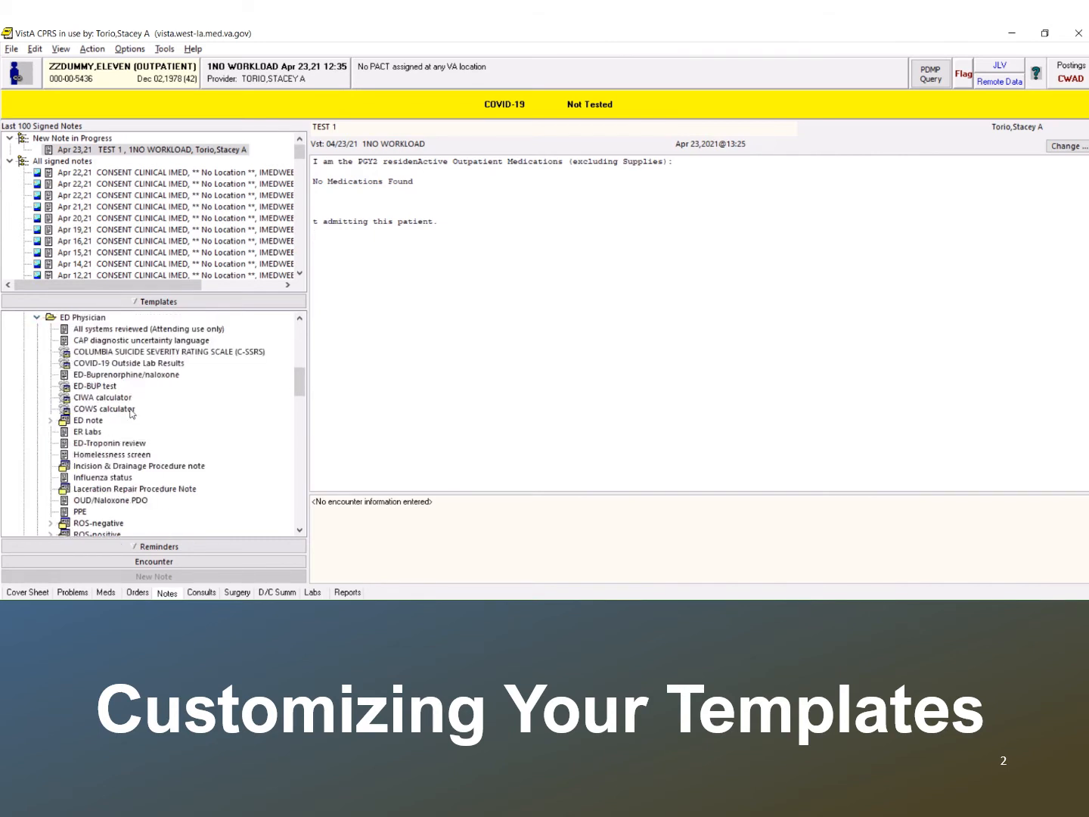
double_click(91, 432)
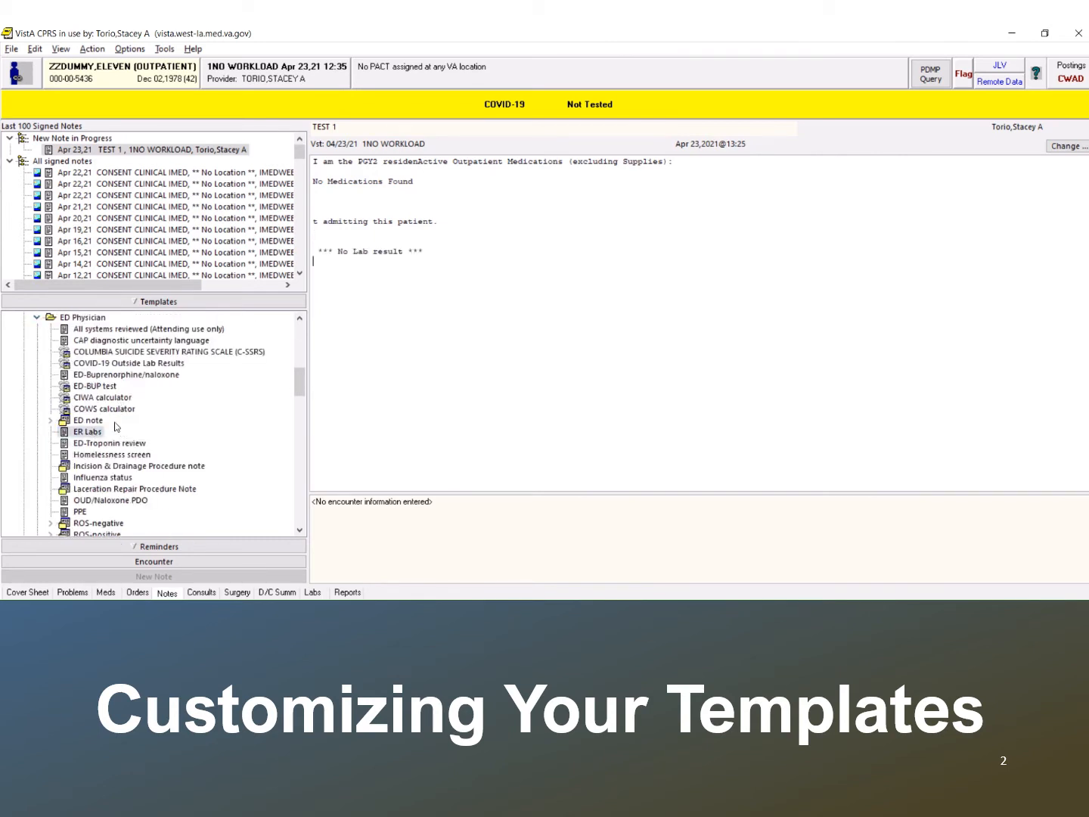
Collapse the E.D. folder in the shared templates
scroll(96, 442, "down", 2)
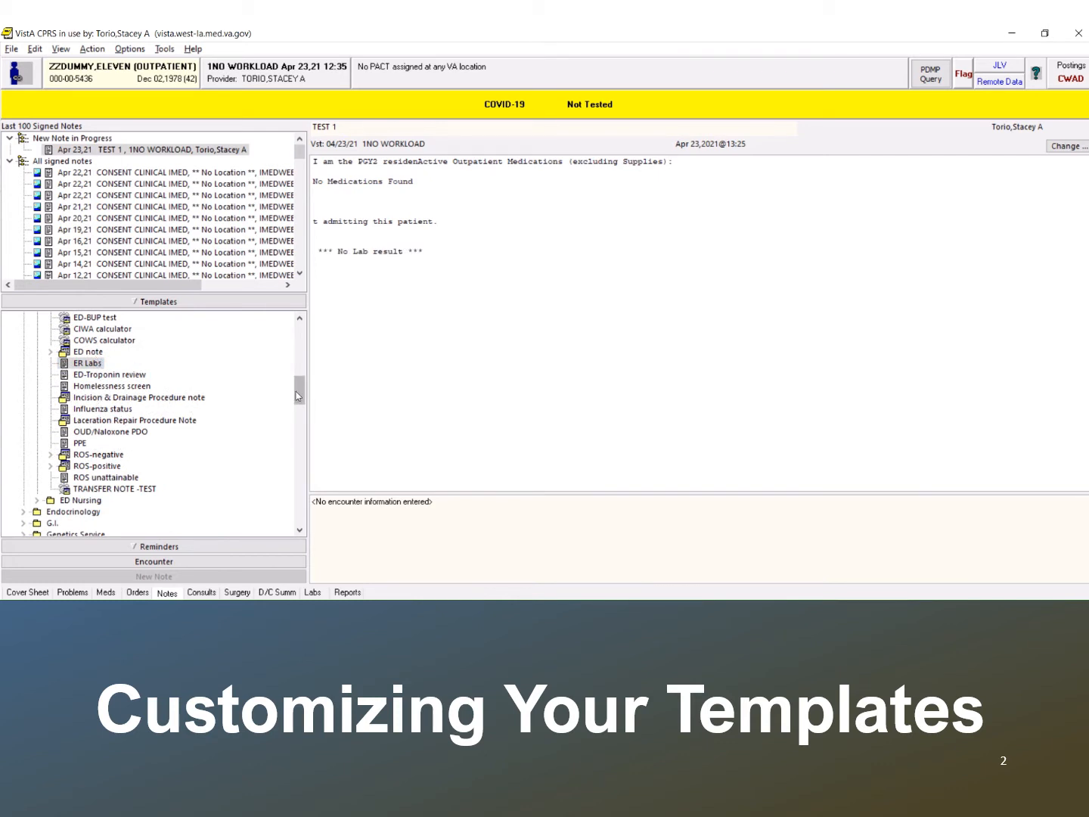
left_click_drag(296, 391, 294, 370)
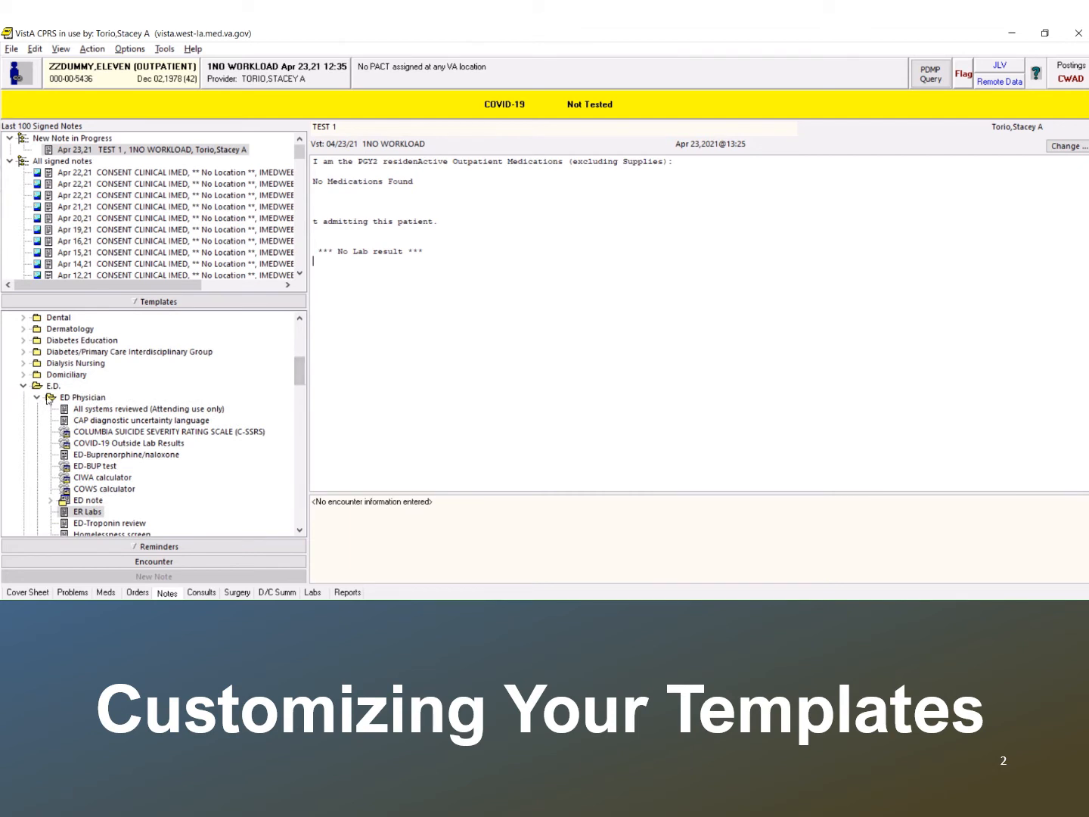
left_click(32, 388)
left_click(23, 386)
Insert the Allergies/adr template from the PATIENT DATA OBJECTS folder into the note
scroll(124, 448, "down", 4)
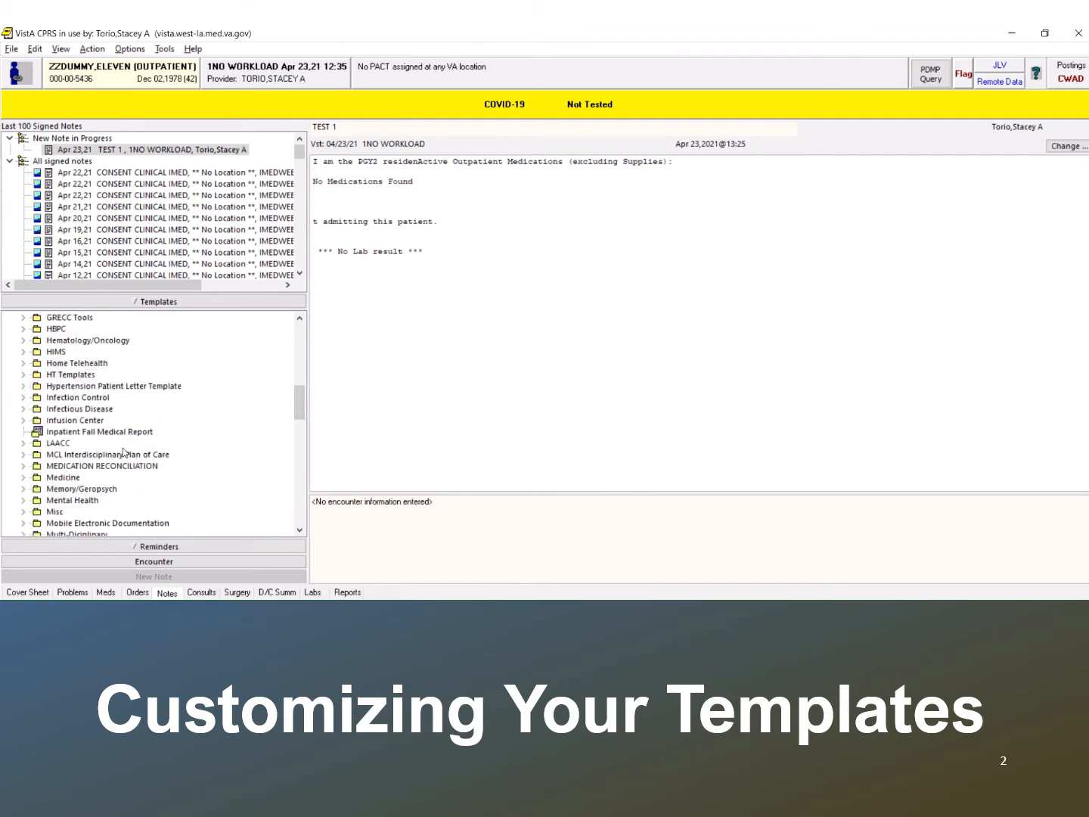
scroll(121, 450, "down", 10)
scroll(106, 453, "down", 1)
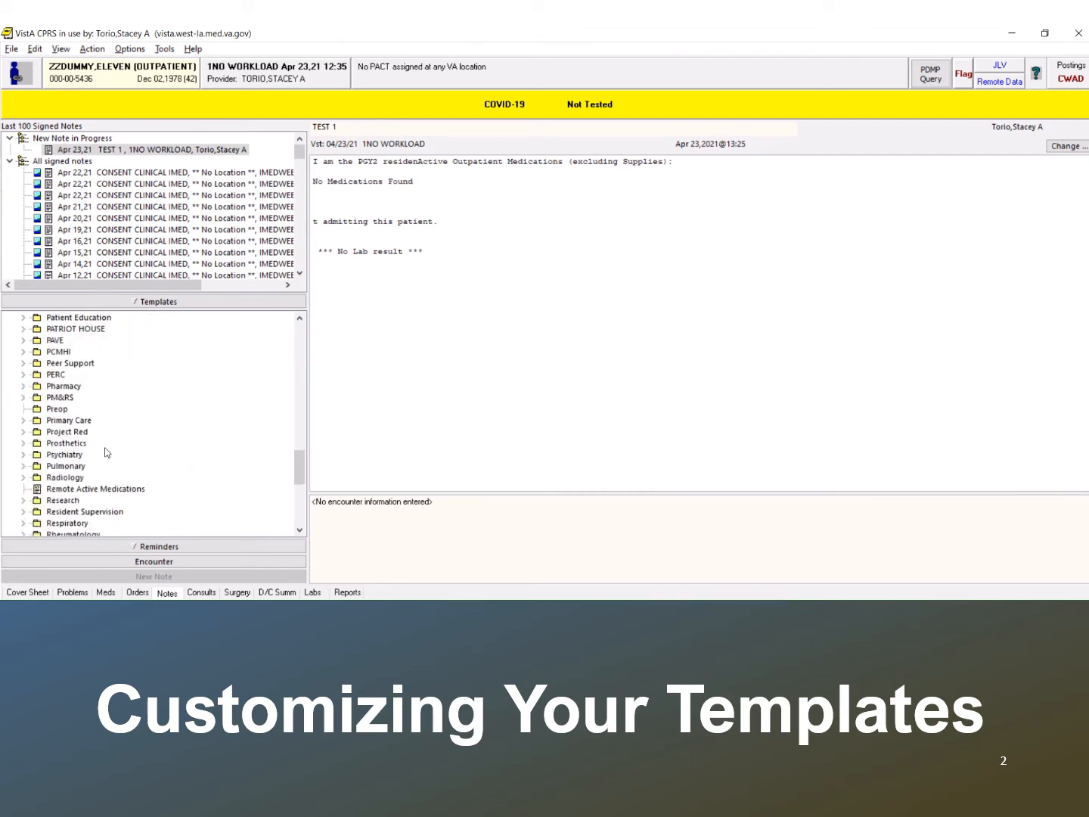
scroll(91, 426, "up", 2)
left_click(97, 375)
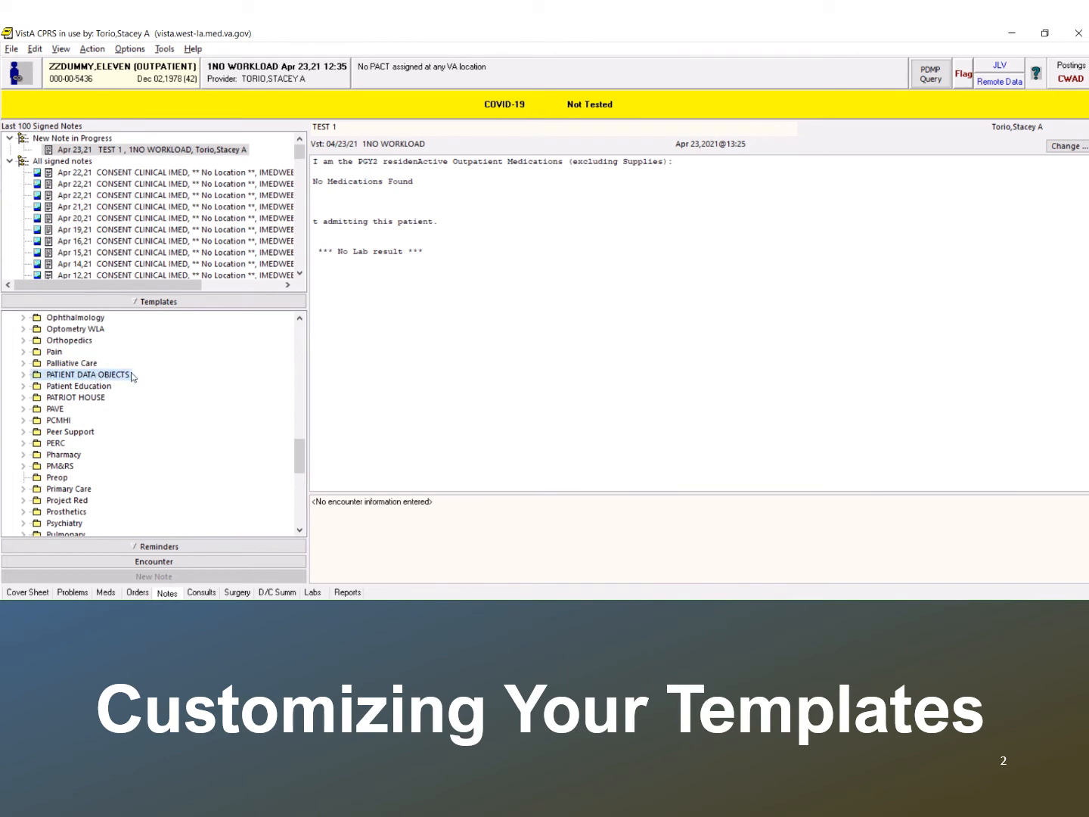
left_click(24, 375)
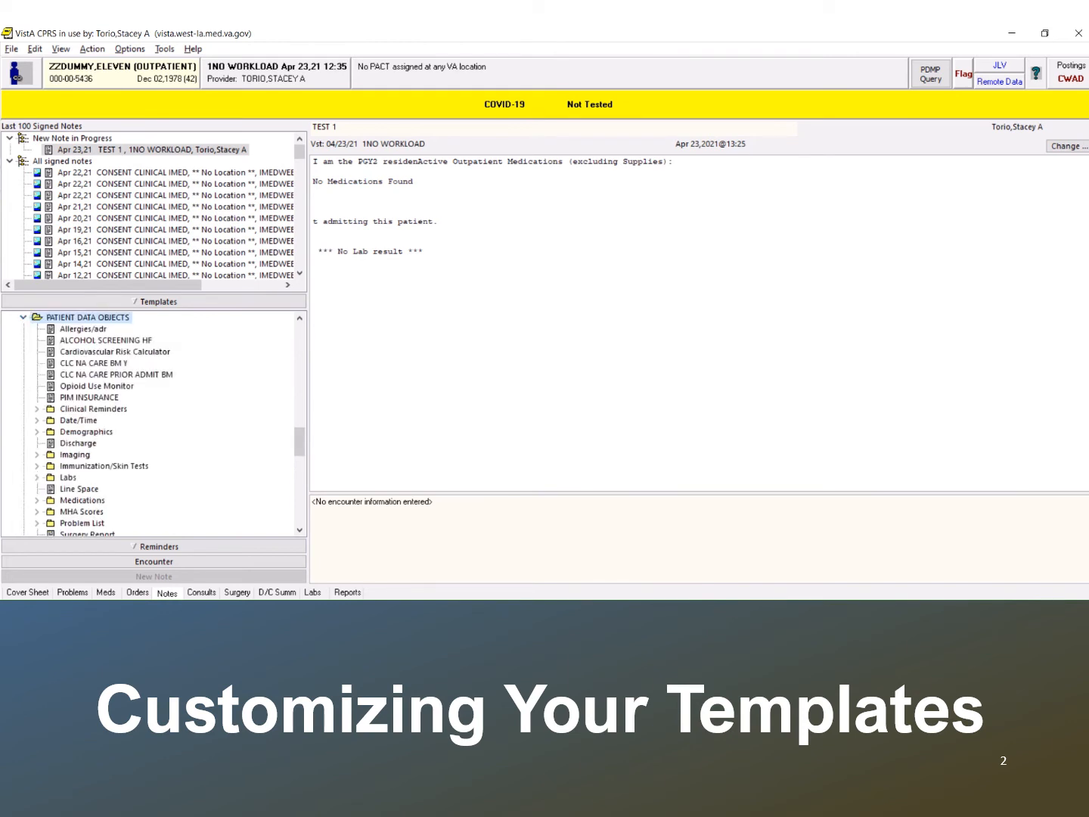
left_click(97, 333)
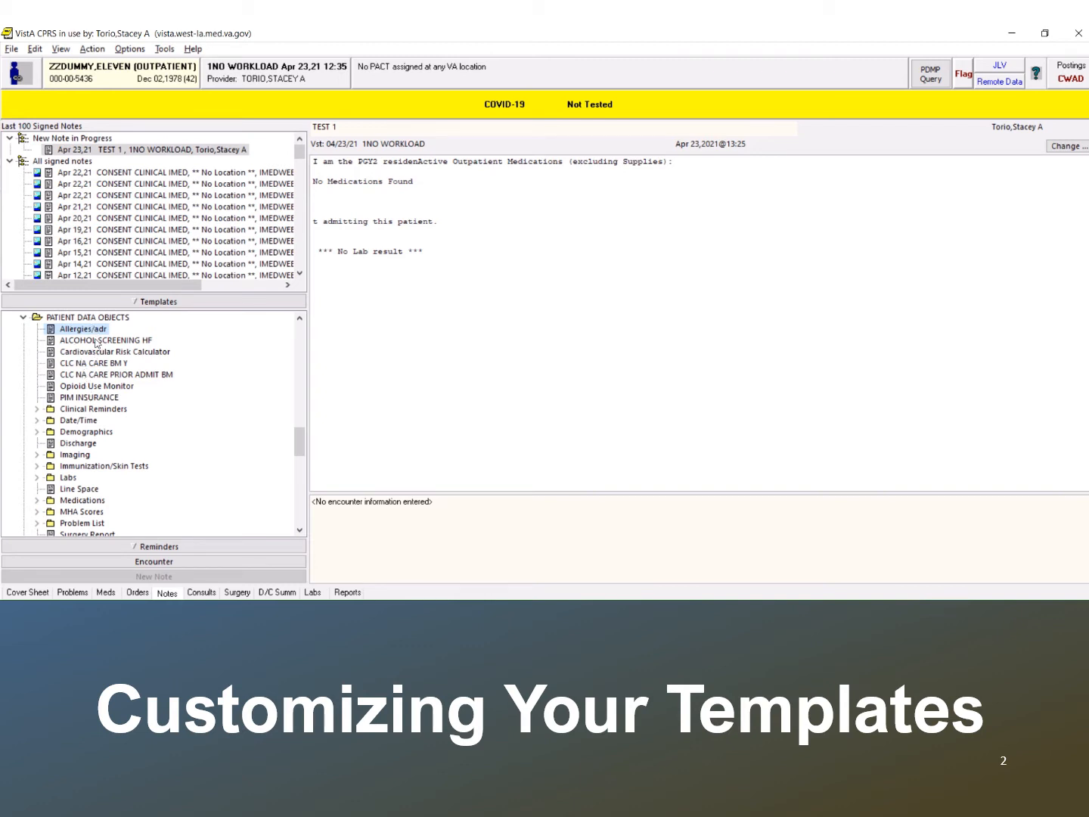
double_click(76, 330)
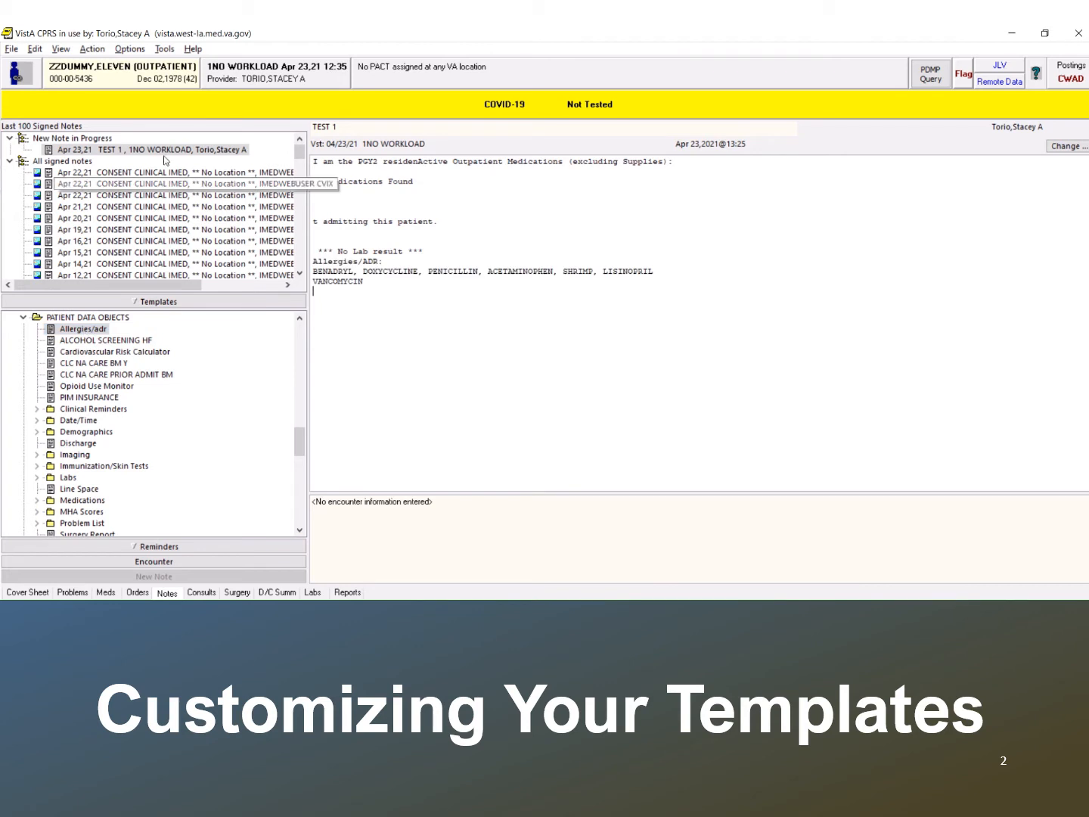
Insert the Patient Sex, Patient Name (FN LN), Patient Name and Patient Email Address objects from the Demographics folder into the note
scroll(108, 424, "down", 2)
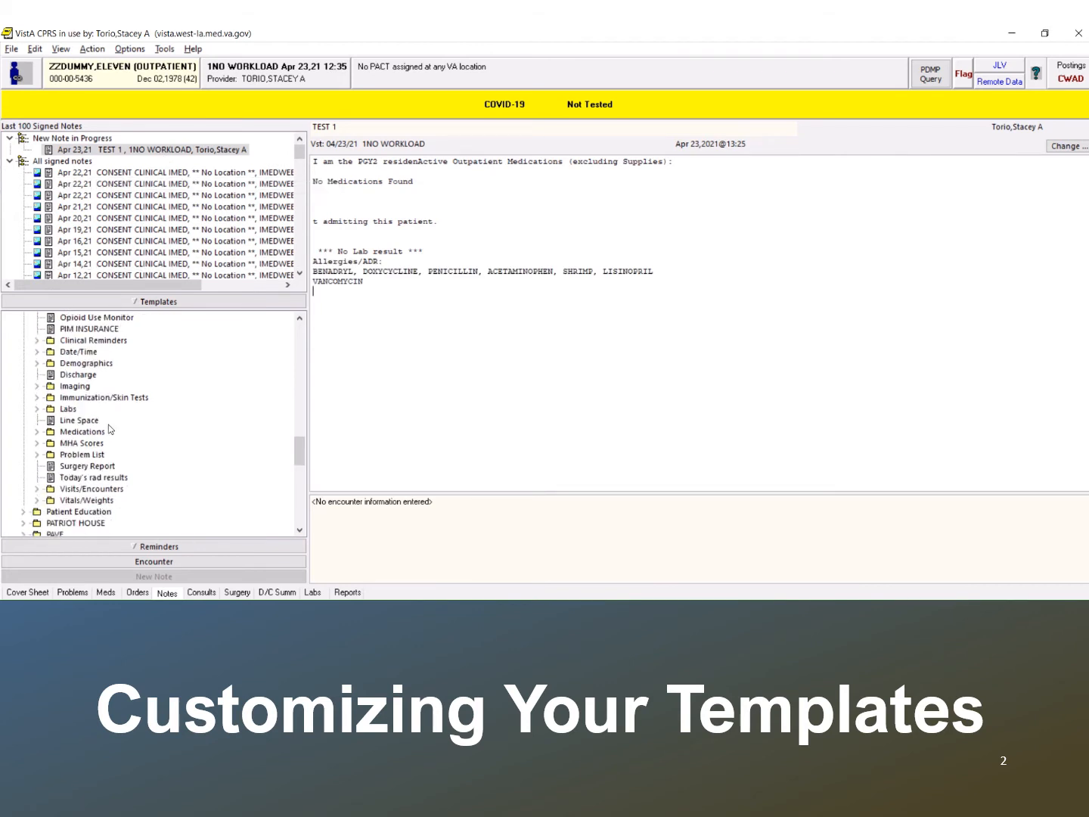
left_click(37, 363)
scroll(128, 462, "down", 2)
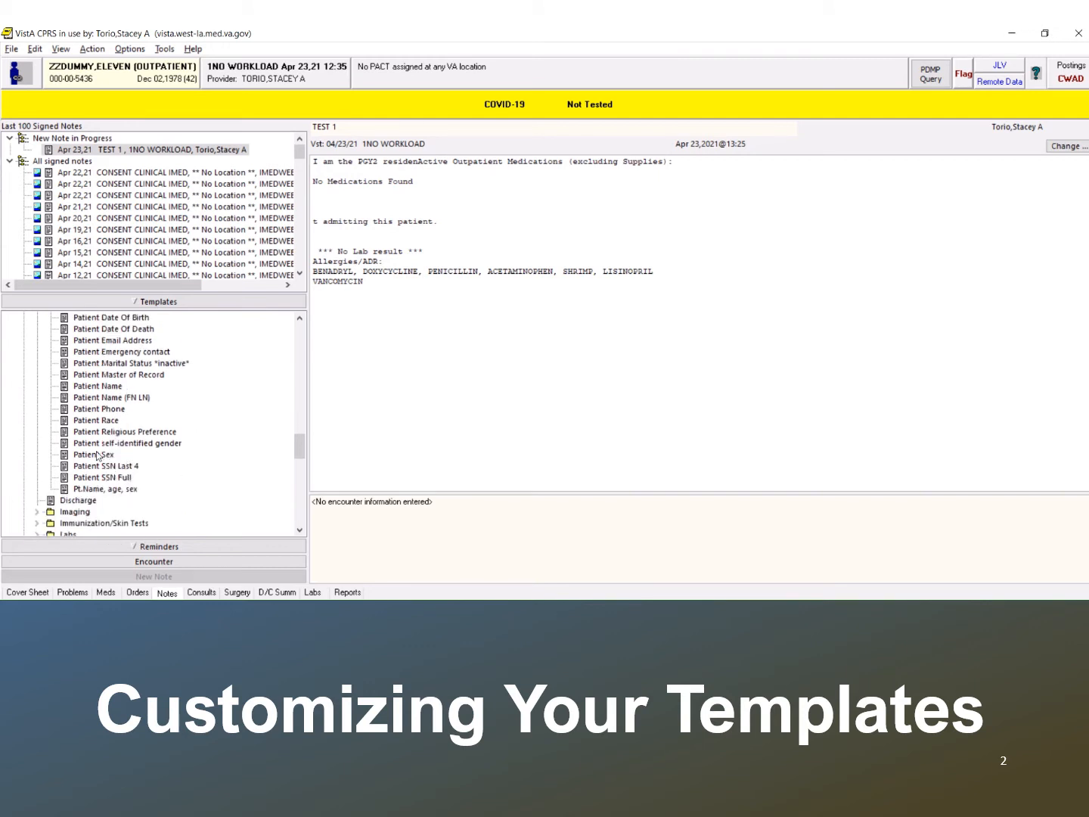
double_click(96, 455)
double_click(99, 398)
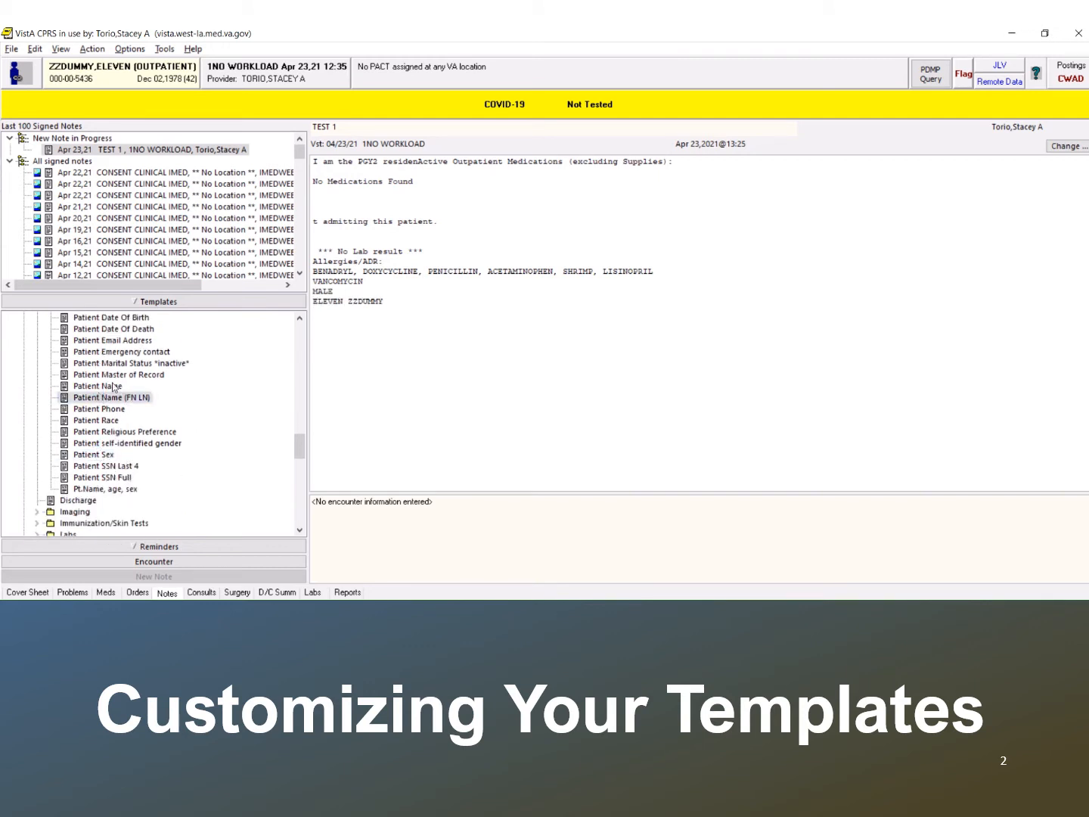
double_click(113, 386)
scroll(53, 453, "down", 2)
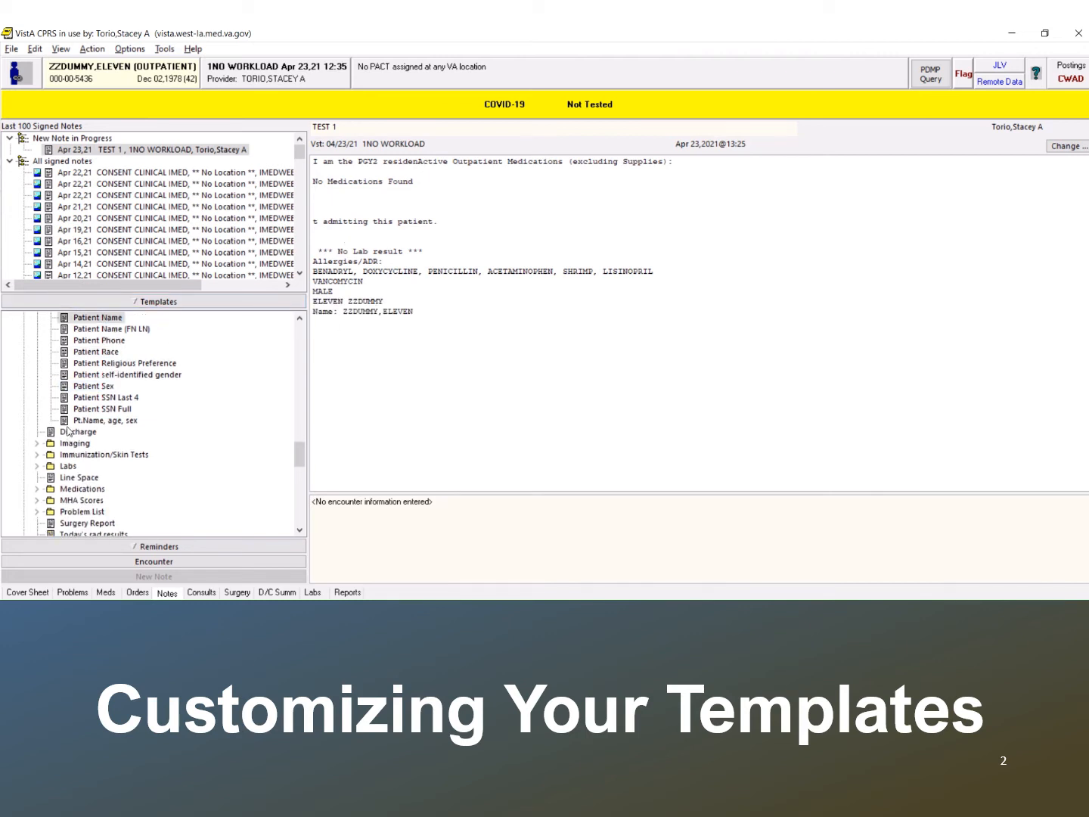
scroll(91, 378, "up", 2)
double_click(104, 341)
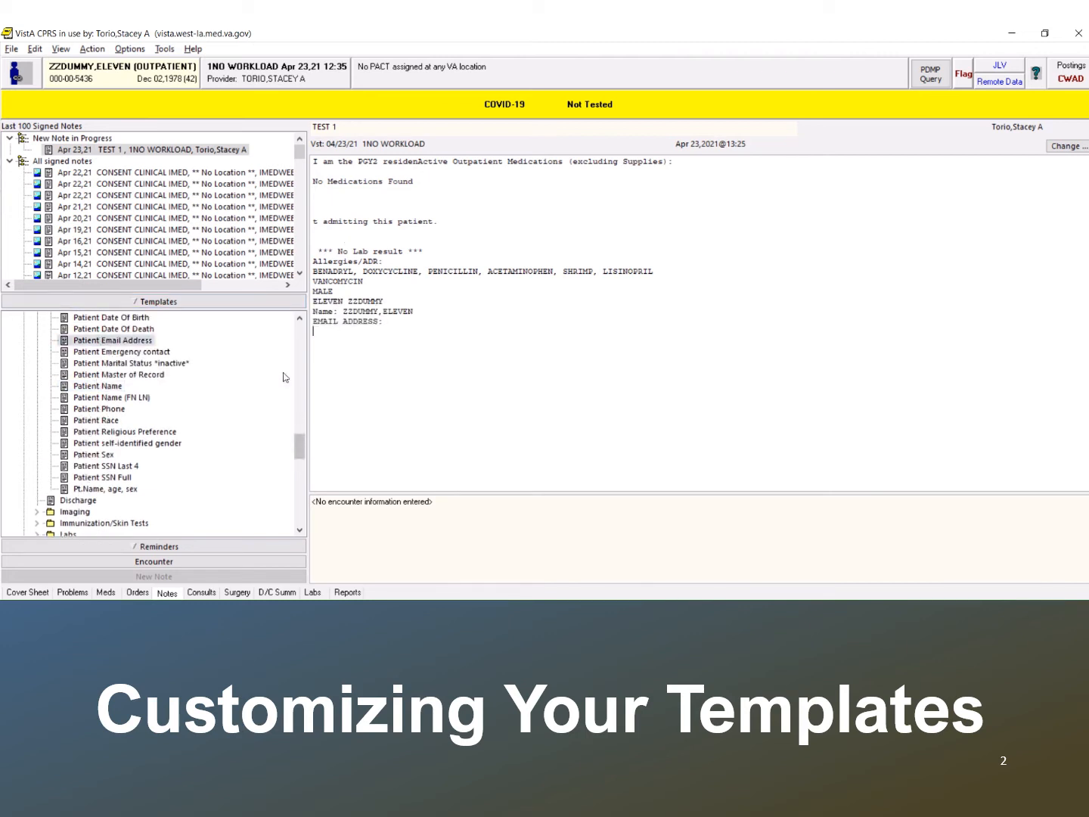
Insert the Chem panel x2 object from the 1-Chemistry folder under Labs into the note and look through the remaining lab objects
scroll(110, 390, "down", 3)
scroll(66, 447, "down", 2)
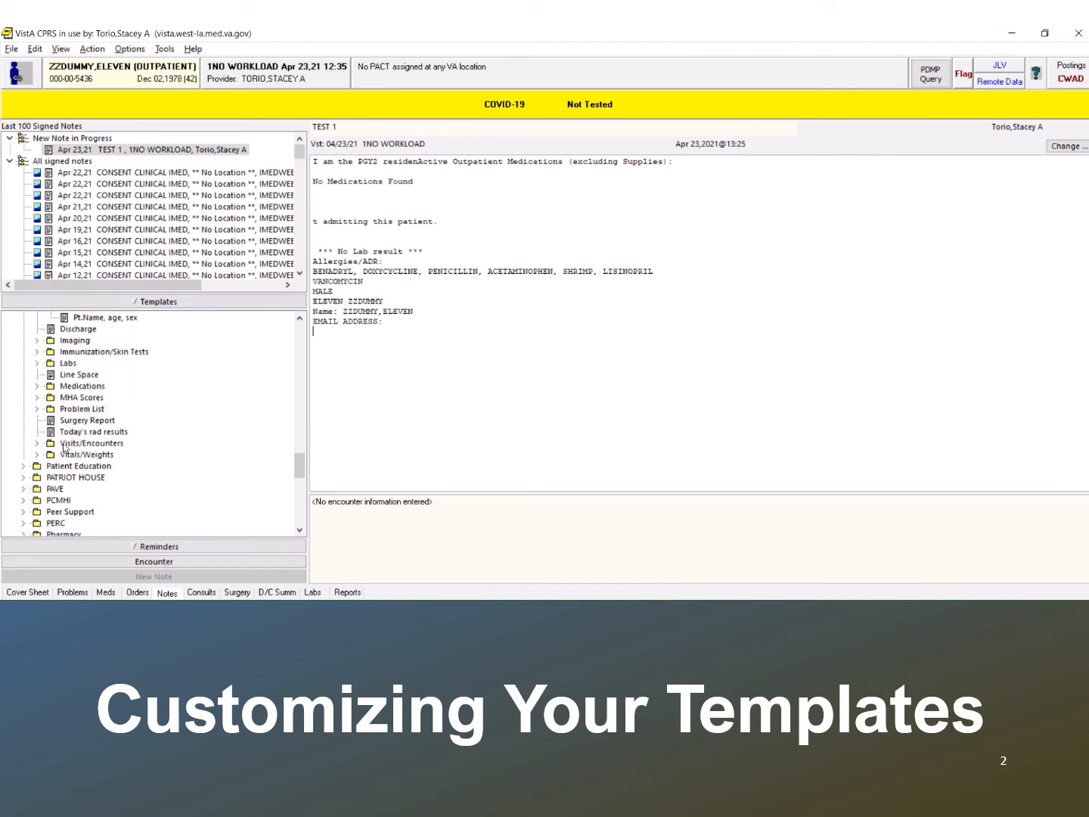
left_click(38, 363)
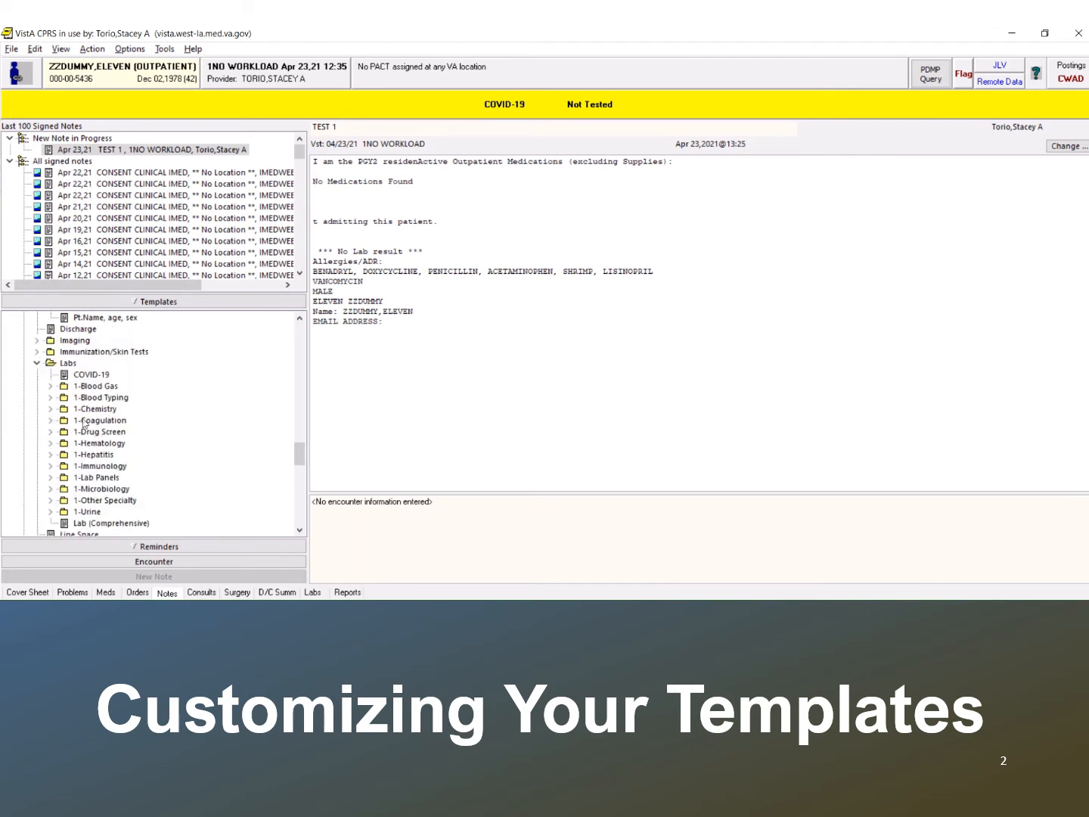
double_click(109, 411)
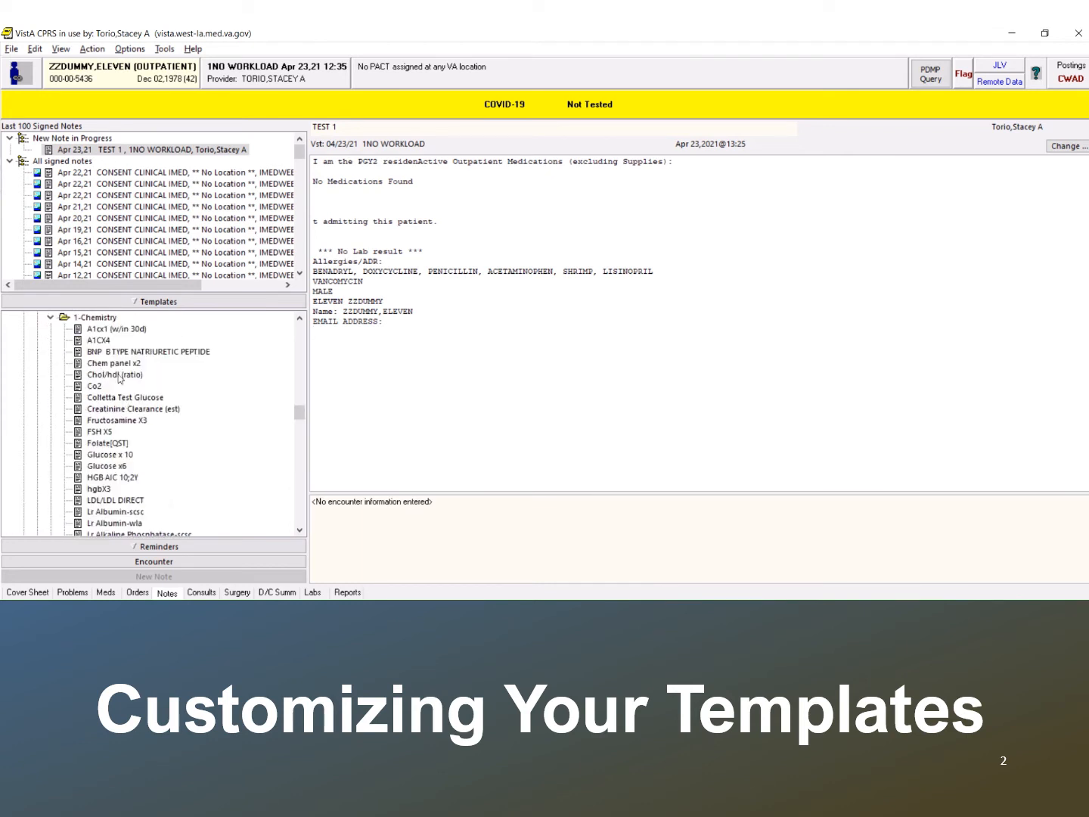
double_click(114, 363)
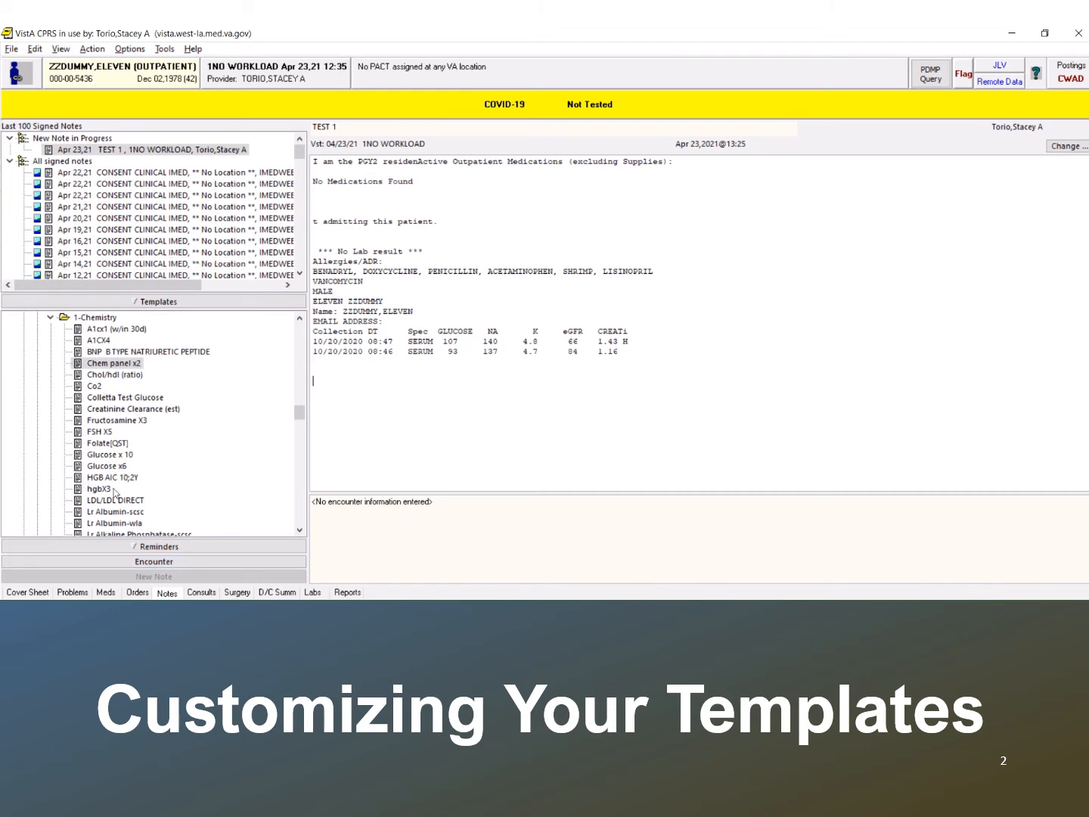
scroll(112, 494, "down", 12)
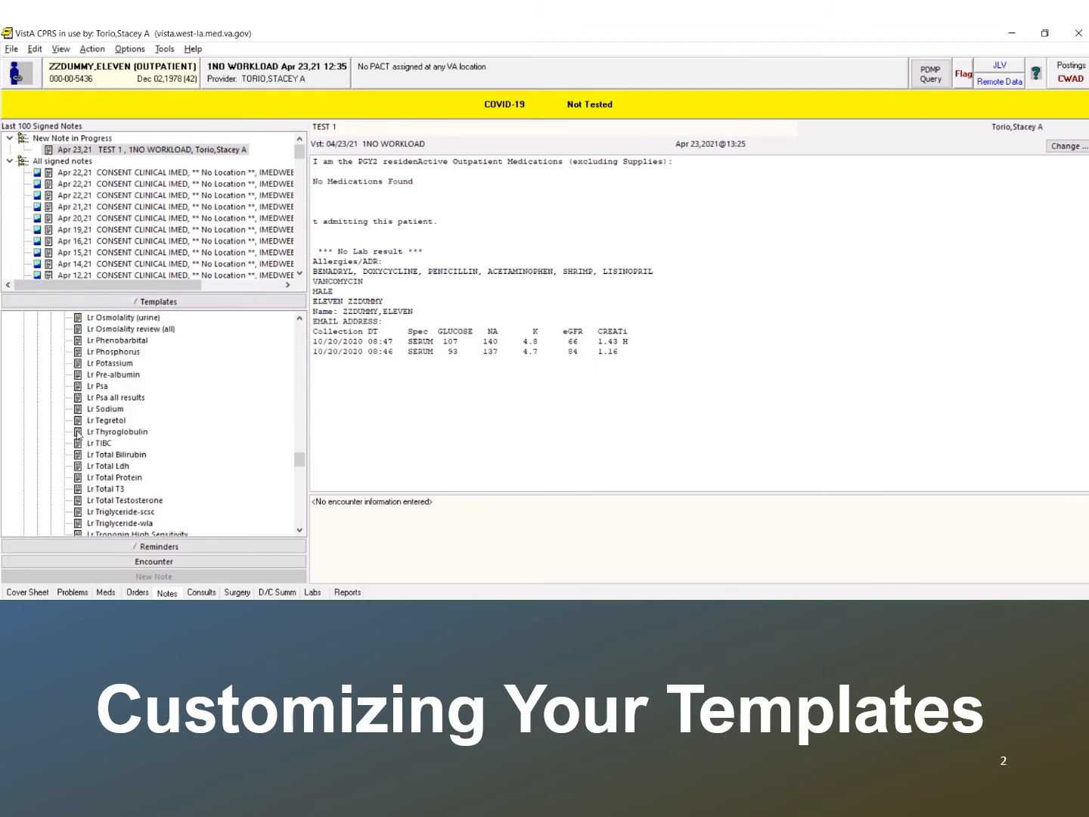
scroll(78, 438, "down", 6)
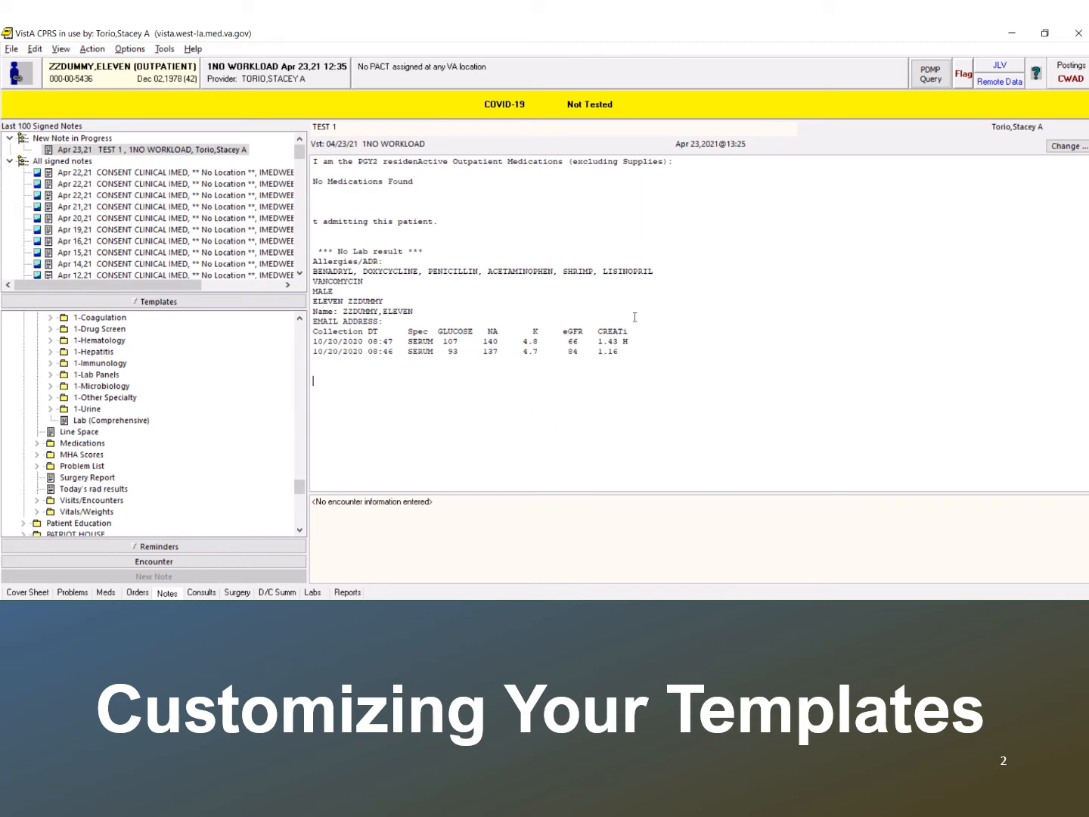
Place the cursor below the inserted lab results and open the editor for existing personal templates
left_click(426, 362)
left_click(130, 50)
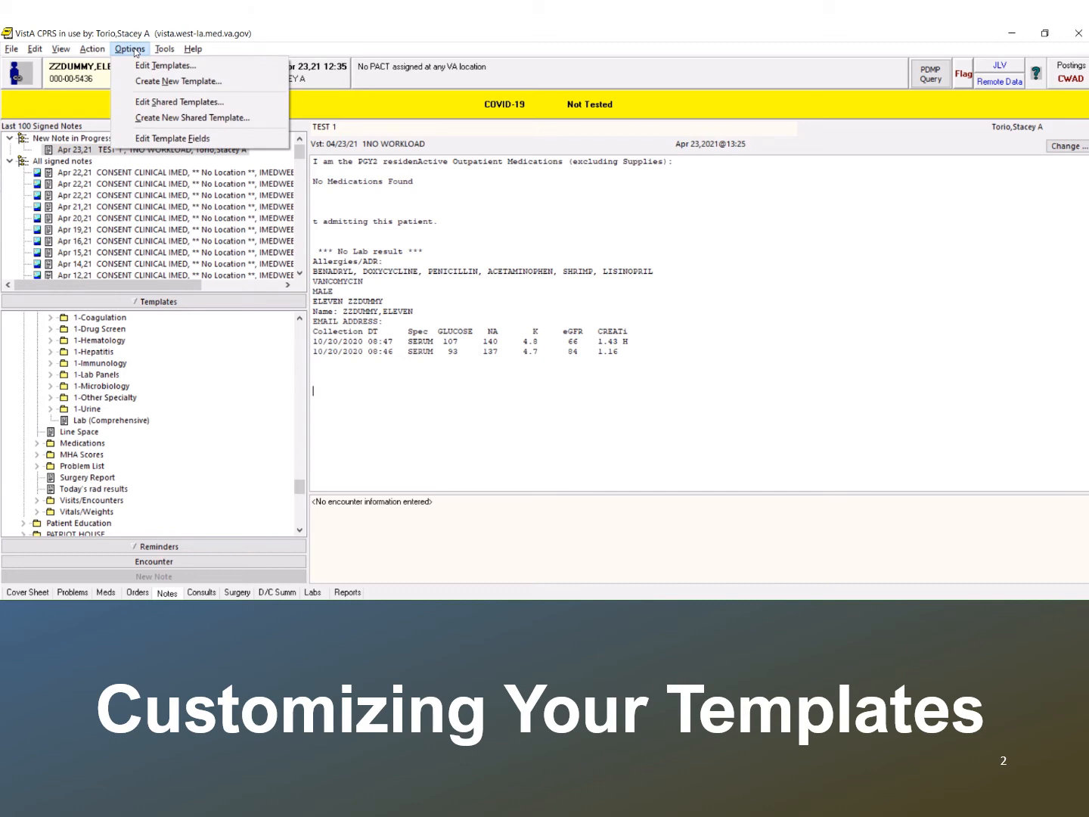
left_click(142, 65)
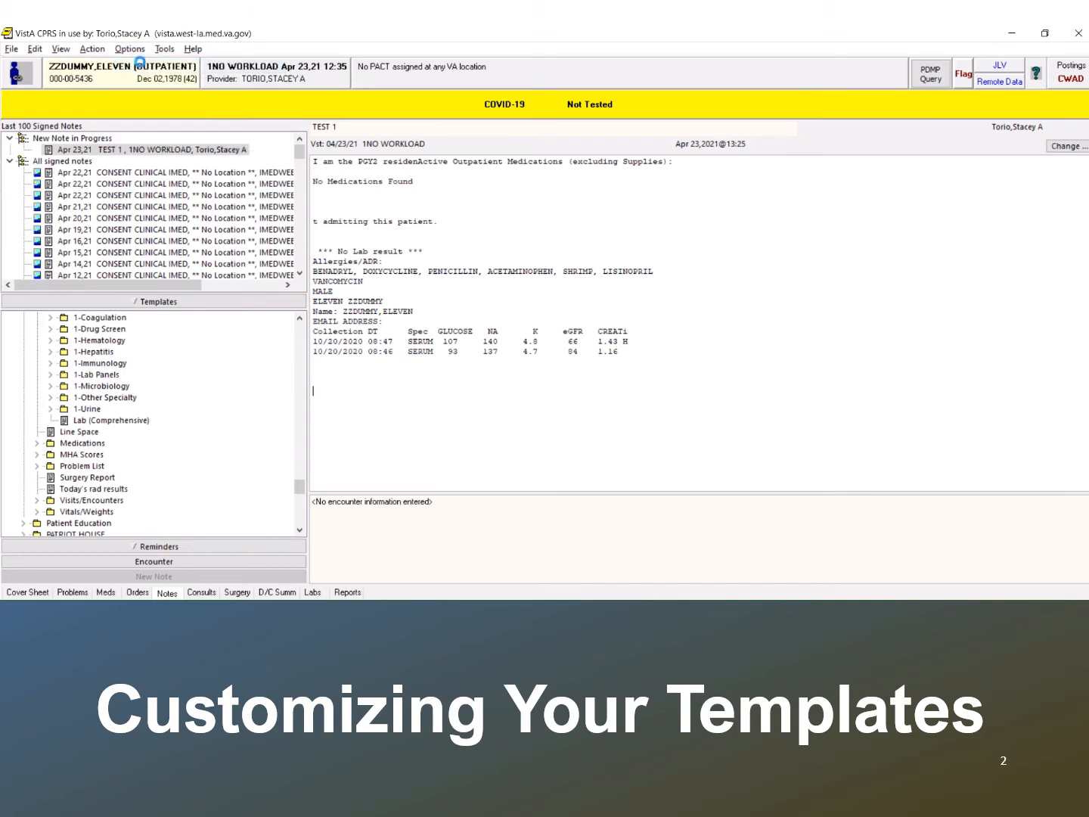